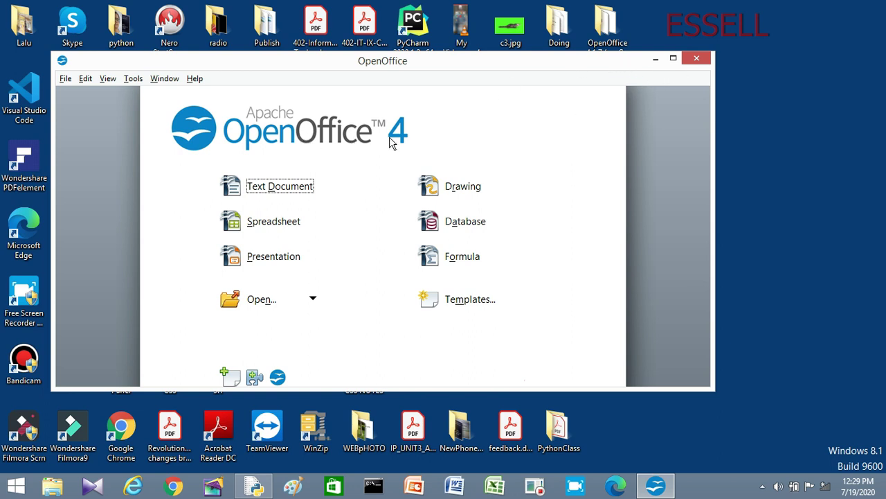
Step: Create a new blank text document from the Start Center and maximize the Writer window
{"action": "left_click", "coordinate": [263, 192]}
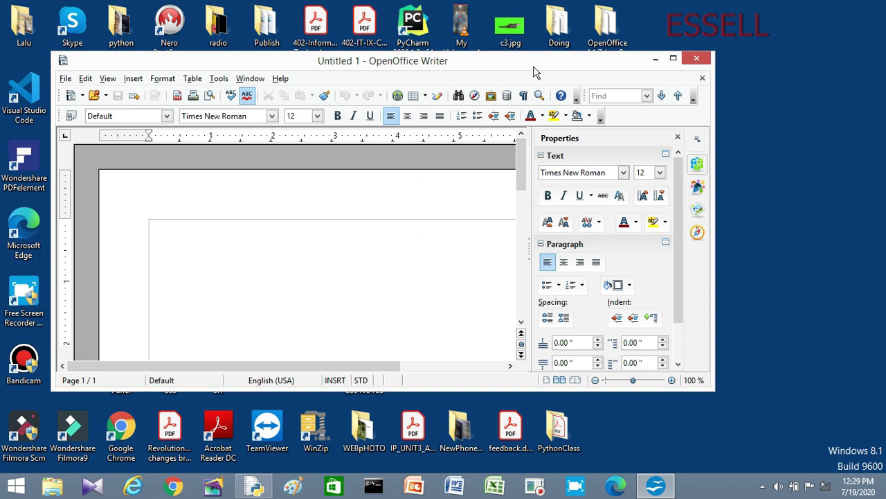
{"action": "left_click", "coordinate": [673, 59]}
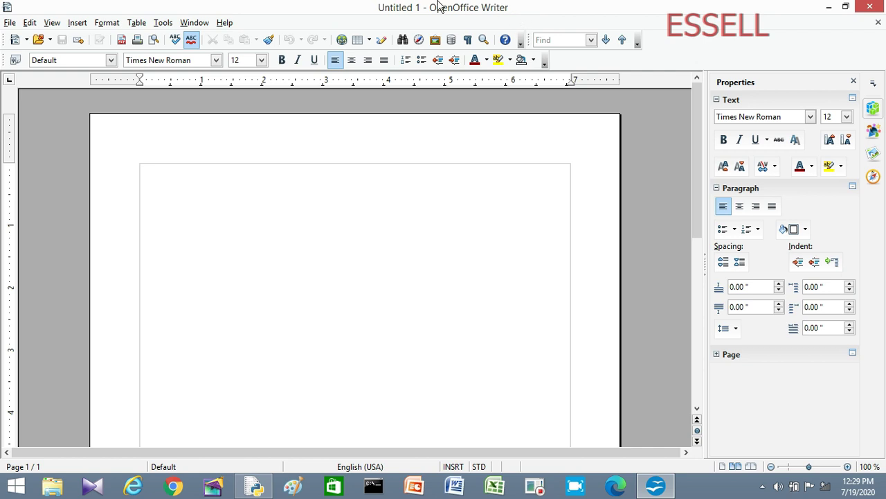
Step: Open a second blank text document, Untitled 2, through File > New > Text Document
{"action": "left_click", "coordinate": [8, 24]}
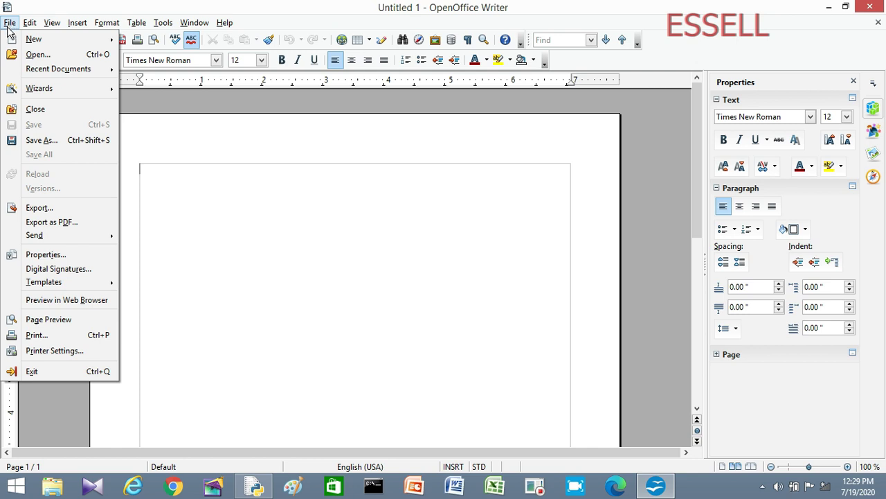
{"action": "mouse_move", "coordinate": [11, 43]}
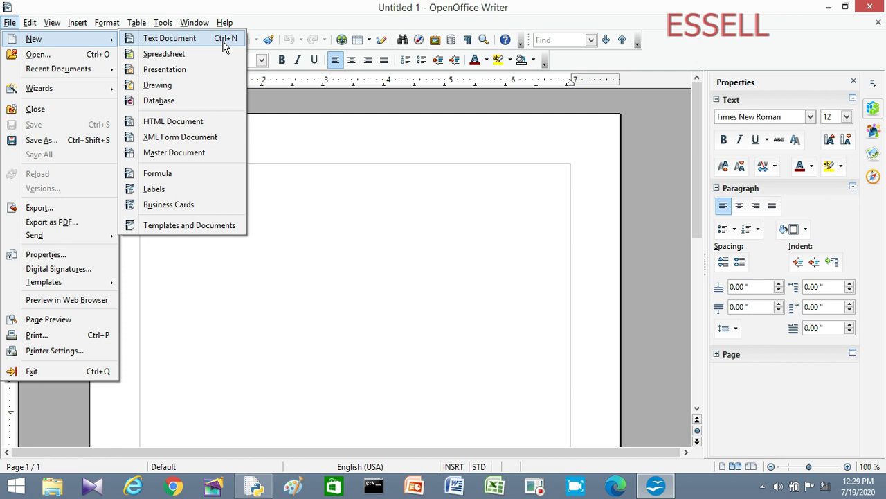
{"action": "left_click", "coordinate": [223, 42]}
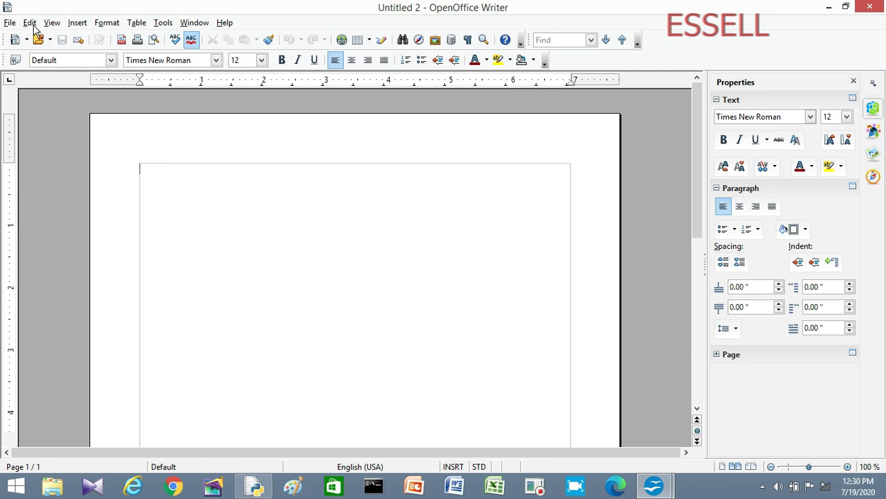
{"action": "left_click", "coordinate": [10, 22]}
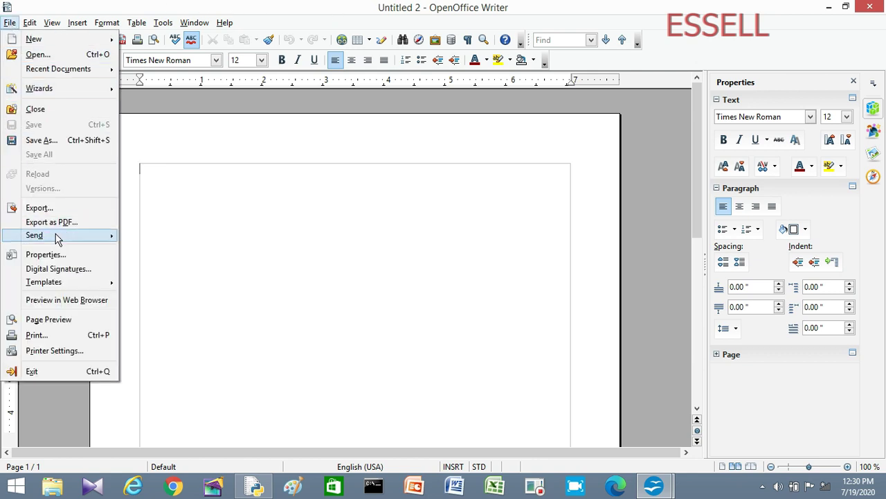
Step: Save the document as mydoc (.odt in Documents) with Save with password turned on
{"action": "left_click", "coordinate": [47, 141]}
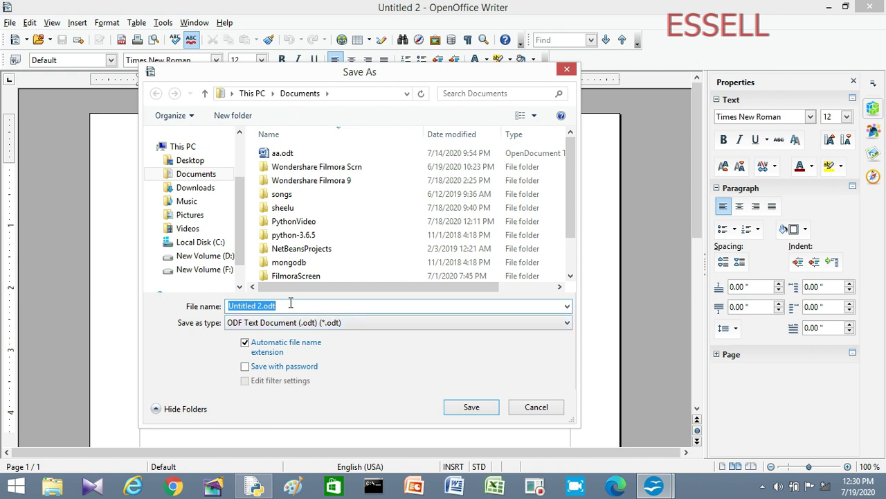
{"action": "type", "text": "my"}
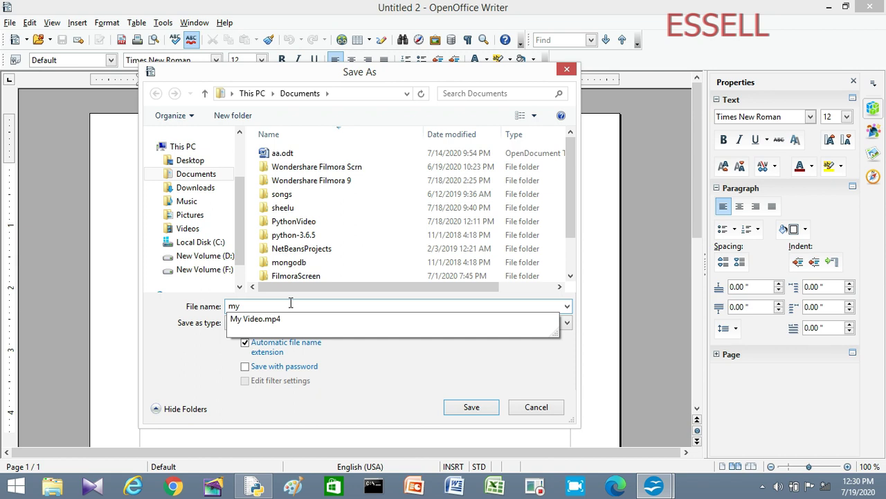
{"action": "type", "text": "doc"}
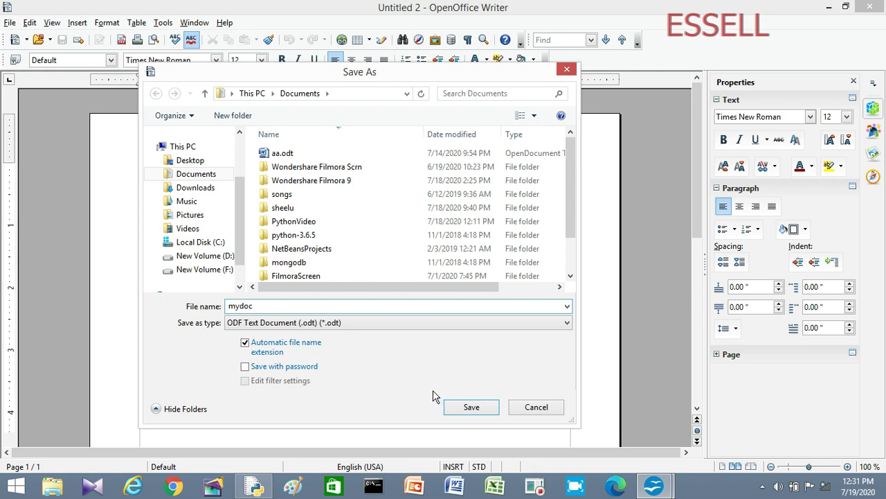
{"action": "left_click", "coordinate": [246, 367]}
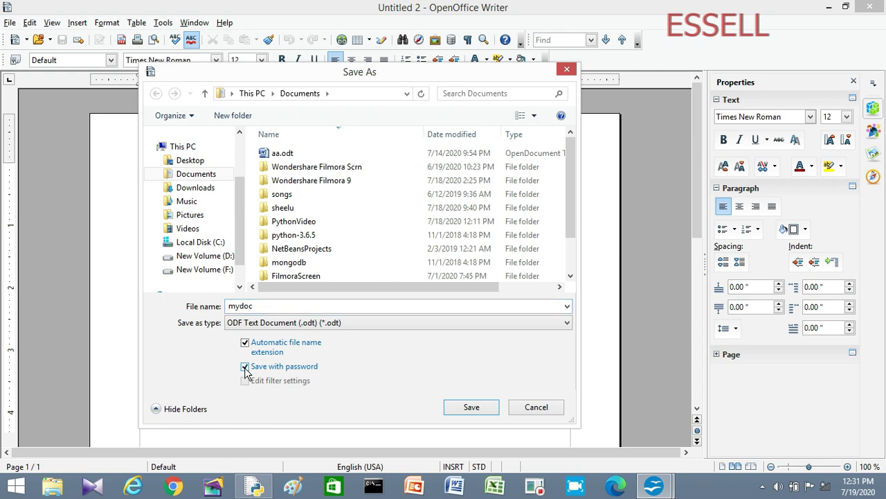
{"action": "left_click", "coordinate": [471, 408]}
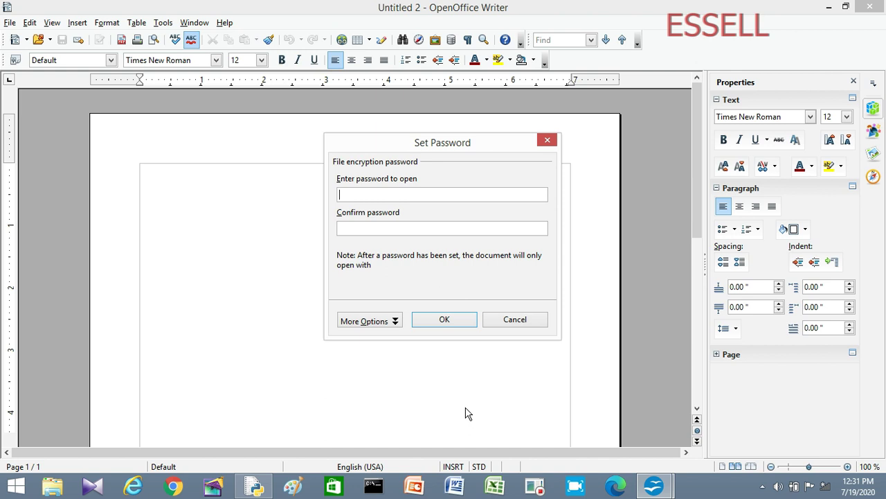
Step: Enter and confirm the document password to finish saving mydoc.odt
{"action": "type", "text": "123"}
{"action": "left_click", "coordinate": [353, 229]}
{"action": "type", "text": "123"}
{"action": "left_click", "coordinate": [443, 319]}
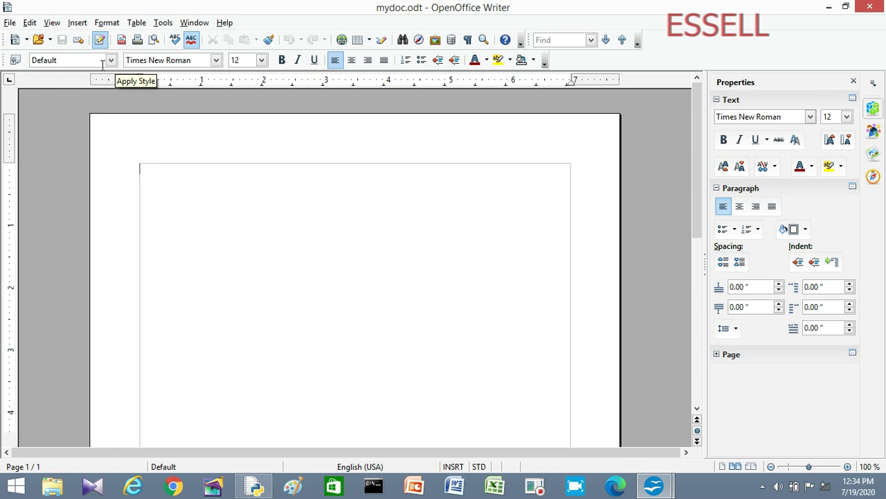
{"action": "left_click", "coordinate": [216, 61]}
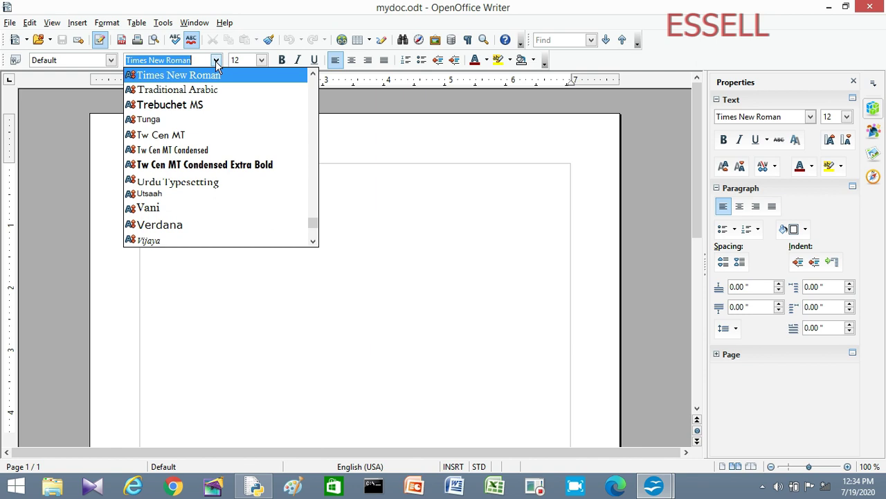
{"action": "left_click", "coordinate": [263, 61]}
{"action": "left_click", "coordinate": [262, 61]}
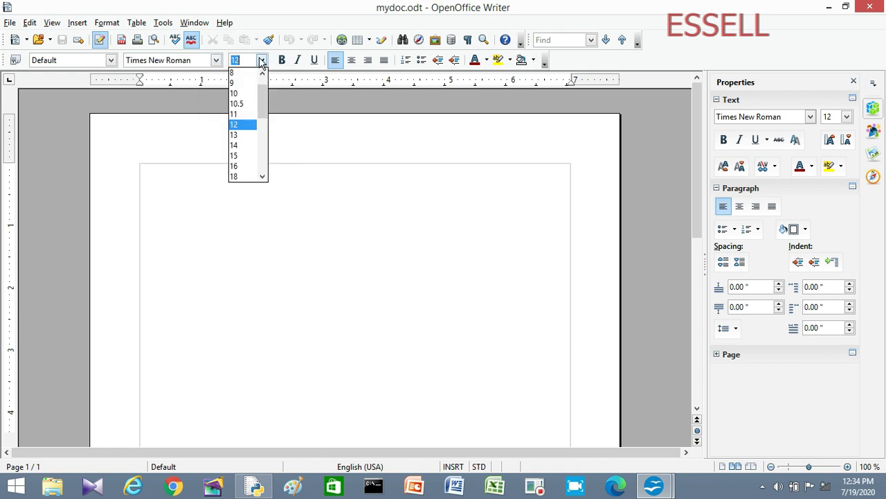
{"action": "left_click", "coordinate": [282, 64]}
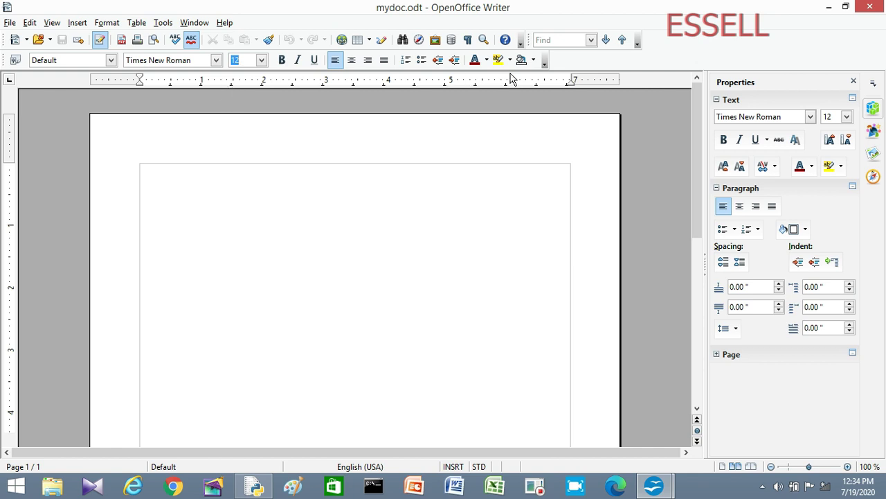
Step: Scroll up and down the blank mydoc.odt page with the vertical scrollbar
{"action": "mouse_move", "coordinate": [696, 99]}
{"action": "left_mouse_down"}
{"action": "mouse_move", "coordinate": [699, 255]}
{"action": "mouse_move", "coordinate": [700, 88]}
{"action": "mouse_move", "coordinate": [696, 330]}
{"action": "mouse_move", "coordinate": [702, 113]}
{"action": "mouse_move", "coordinate": [714, 326]}
{"action": "mouse_move", "coordinate": [703, 122]}
{"action": "mouse_move", "coordinate": [696, 119]}
{"action": "mouse_move", "coordinate": [698, 97]}
{"action": "mouse_move", "coordinate": [702, 306]}
{"action": "mouse_move", "coordinate": [717, 122]}
{"action": "mouse_move", "coordinate": [707, 92]}
{"action": "left_mouse_up"}
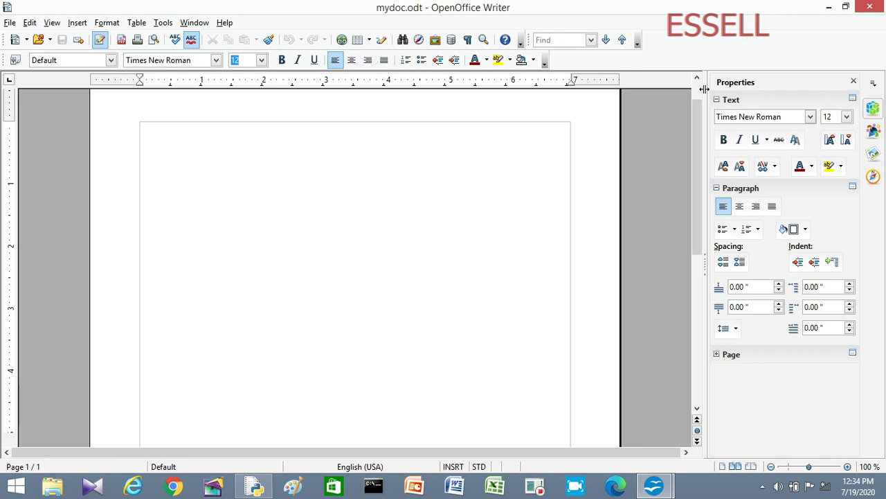
{"action": "left_click", "coordinate": [697, 78]}
{"action": "left_click", "coordinate": [698, 81]}
{"action": "left_click", "coordinate": [698, 80]}
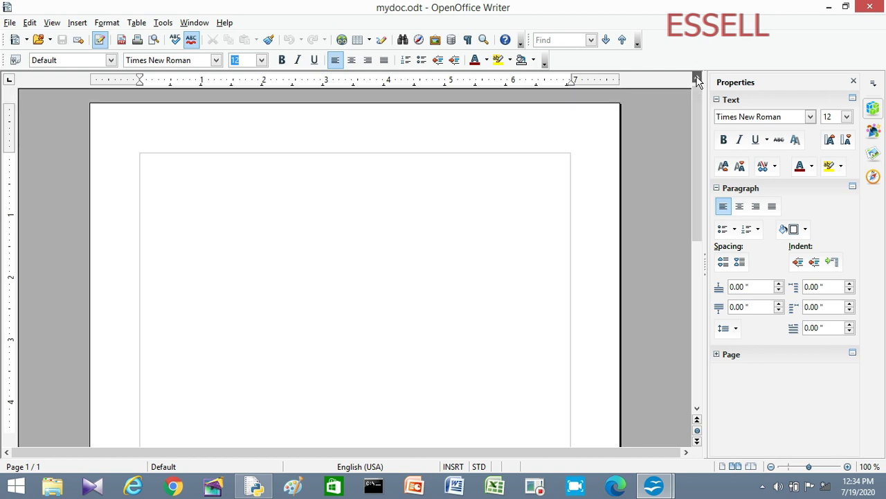
{"action": "left_click", "coordinate": [697, 81]}
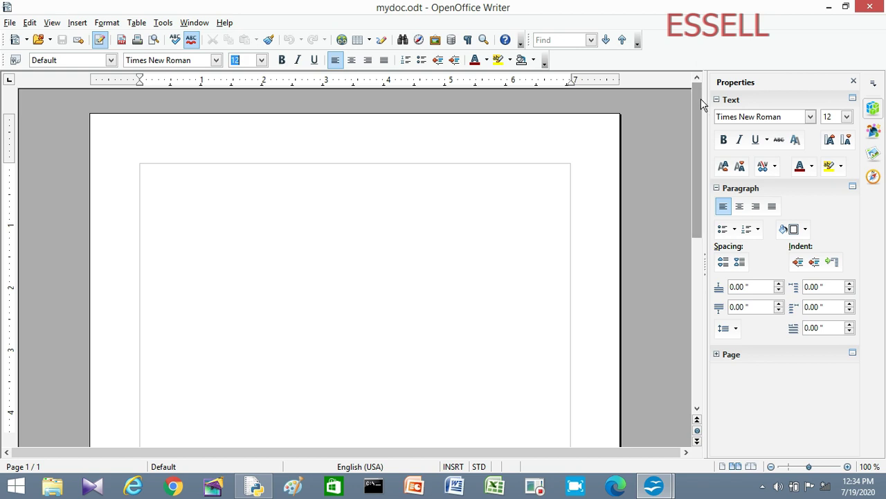
{"action": "left_click", "coordinate": [697, 410]}
{"action": "left_click", "coordinate": [697, 410]}
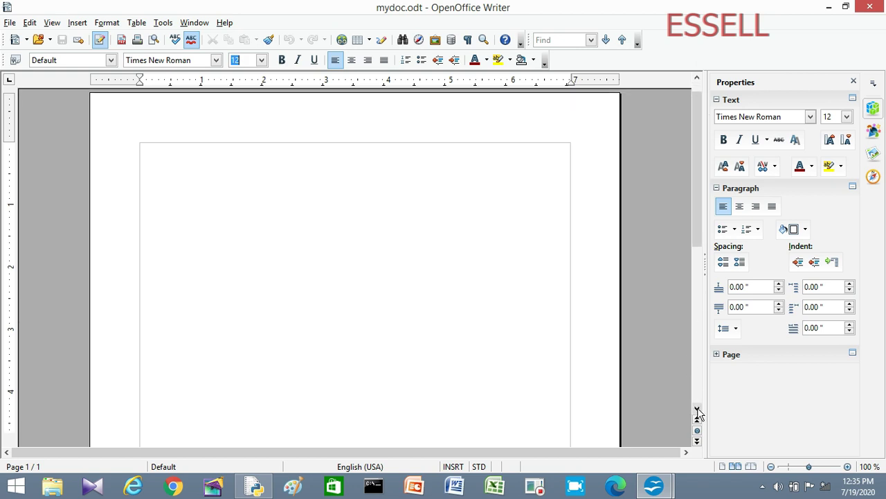
{"action": "left_click", "coordinate": [697, 410]}
{"action": "left_click", "coordinate": [697, 410]}
{"action": "left_click", "coordinate": [698, 410]}
{"action": "left_click", "coordinate": [697, 410]}
{"action": "left_click", "coordinate": [697, 410]}
{"action": "left_click", "coordinate": [697, 410]}
{"action": "left_click", "coordinate": [698, 410]}
{"action": "left_click", "coordinate": [697, 410]}
{"action": "left_click", "coordinate": [698, 409]}
{"action": "left_click", "coordinate": [697, 410]}
{"action": "left_click", "coordinate": [698, 410]}
{"action": "left_click", "coordinate": [698, 410]}
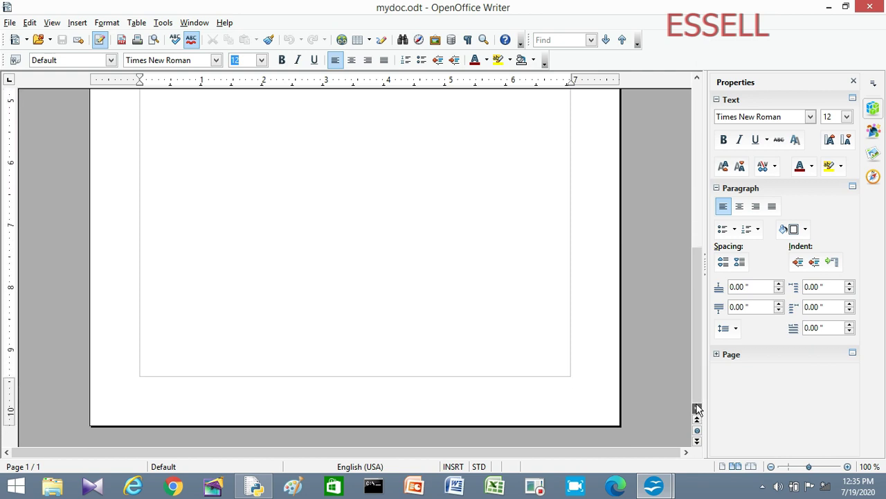
{"action": "left_click_drag", "start_coordinate": [696, 392], "coordinate": [710, 414]}
{"action": "scroll", "coordinate": [261, 291], "scroll_direction": "up", "scroll_amount": 3}
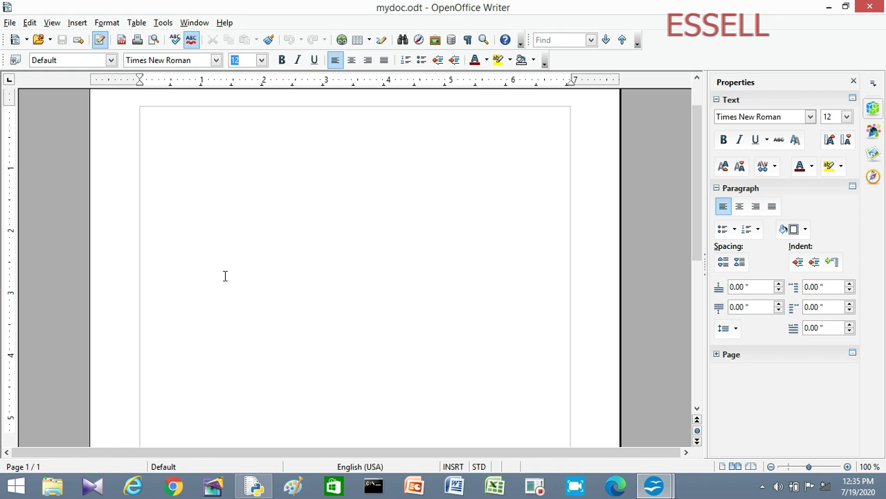
{"action": "left_click", "coordinate": [142, 114]}
Step: Type 'By using the mouse', then a line about holding the Ctrl key and using the mouse
{"action": "type", "text": "By using the mouse"}
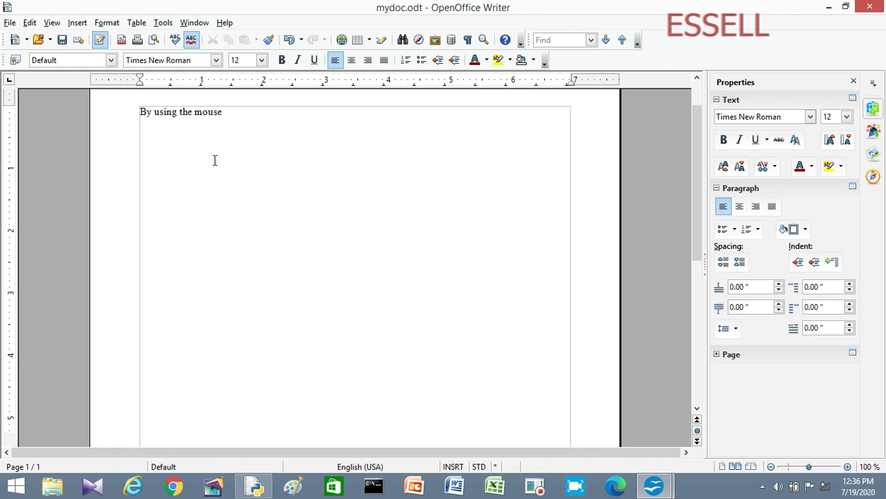
{"action": "key", "text": "Return"}
{"action": "type", "text": "select the first piece of text"}
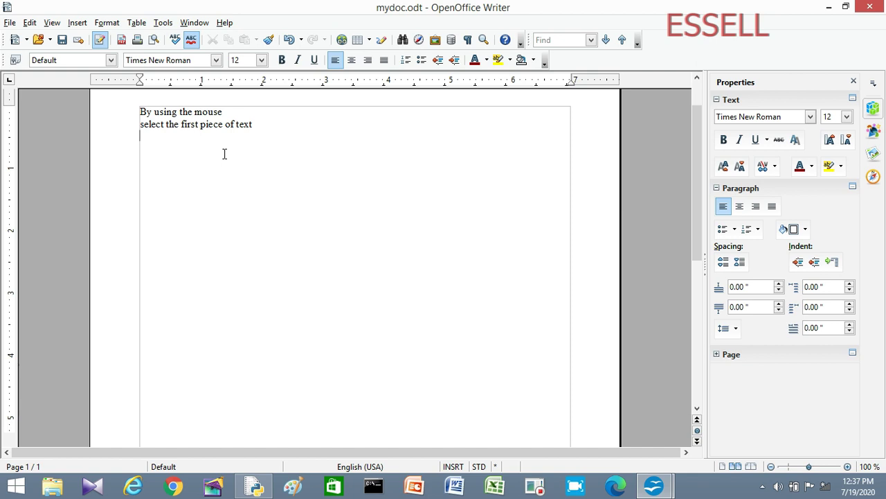
{"action": "type", "text": "hold down the Ctrl"}
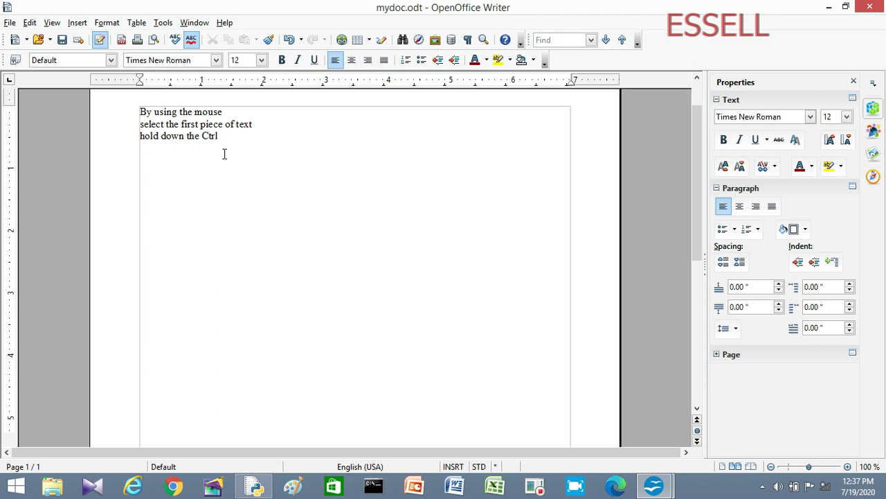
{"action": "type", "text": "+"}
{"action": "key", "text": "BackSpace"}
{"action": "type", "text": "key and use the mouse"}
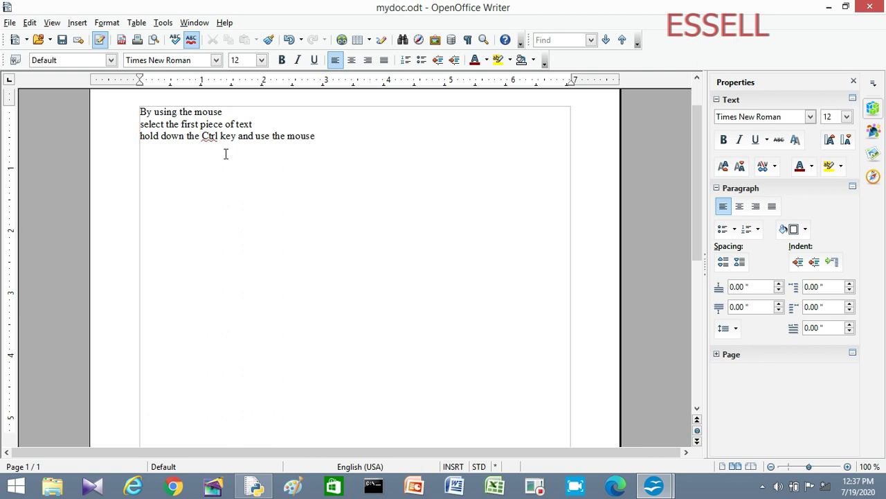
Step: Extend the paragraph with filler letters ending 'fgfdgdfg.', then add a random-letter paragraph ending in dd
{"action": "left_click", "coordinate": [329, 135]}
{"action": "type", "text": "fgdfgdfgdfgdfgdfgdfgdfg  gdfgdfg dfg fgfdg fdgdfgfdgfgdf dfgdfgffg"}
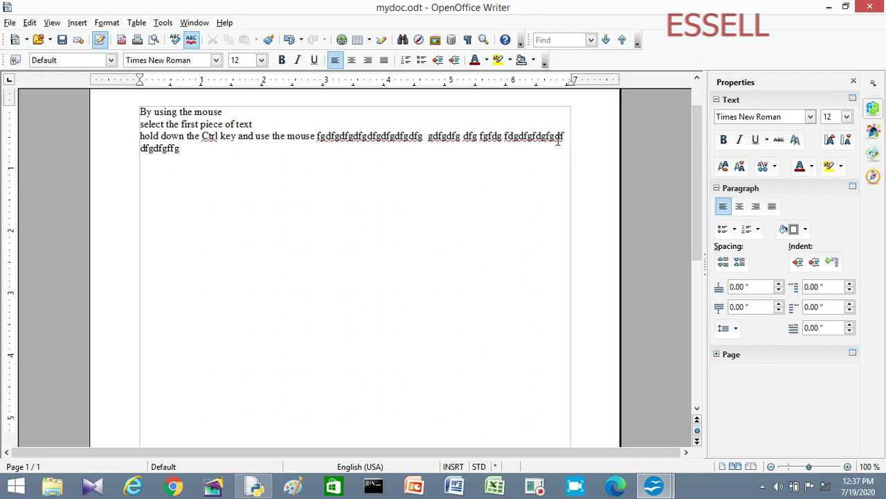
{"action": "type", "text": "fgfdgdfg."}
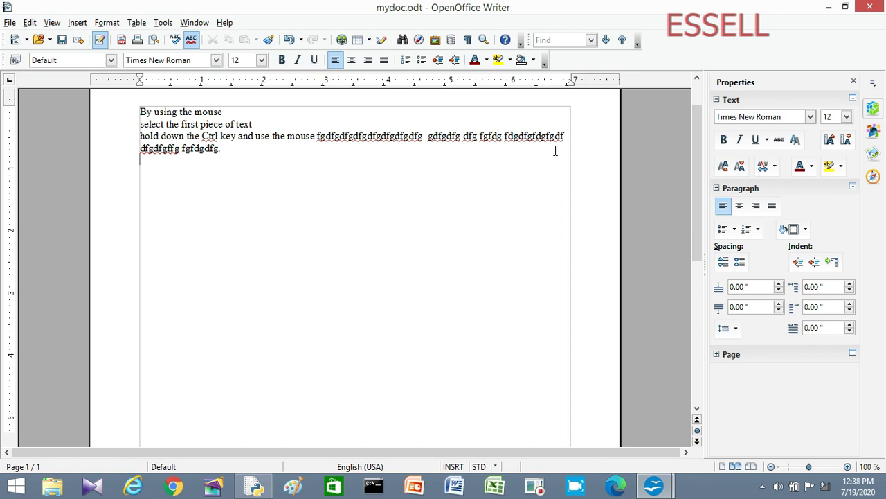
{"action": "key", "text": "Return"}
{"action": "type", "text": "Lkfdjgkljdfkjg kjdfklgjkdj"}
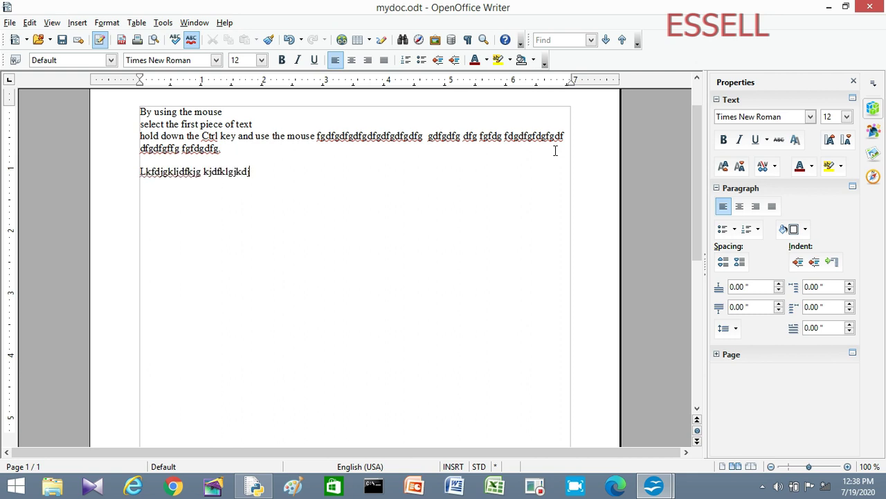
{"action": "type", "text": "ldfjgkjdfkjgjdflgjdkf gjkdf jgdfkgj "}
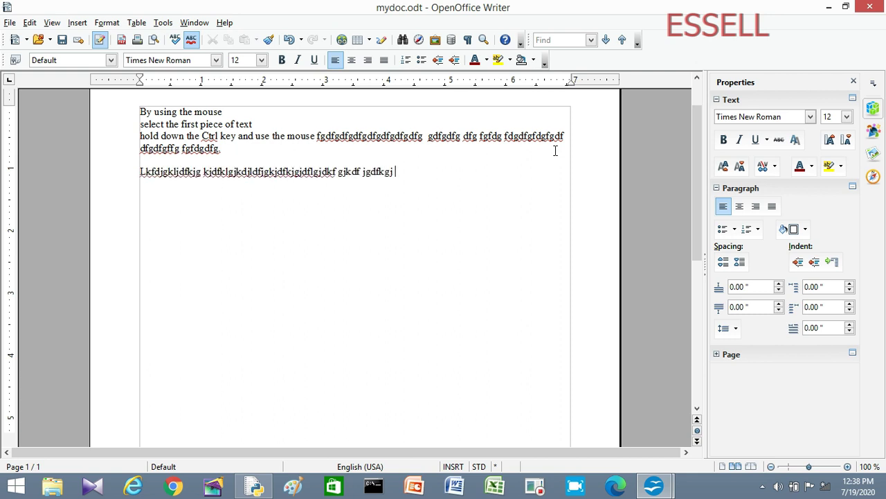
{"action": "type", "text": "kdfjgkj fdkjg kdjfklgjdfg jdfkgj kd fjkgj"}
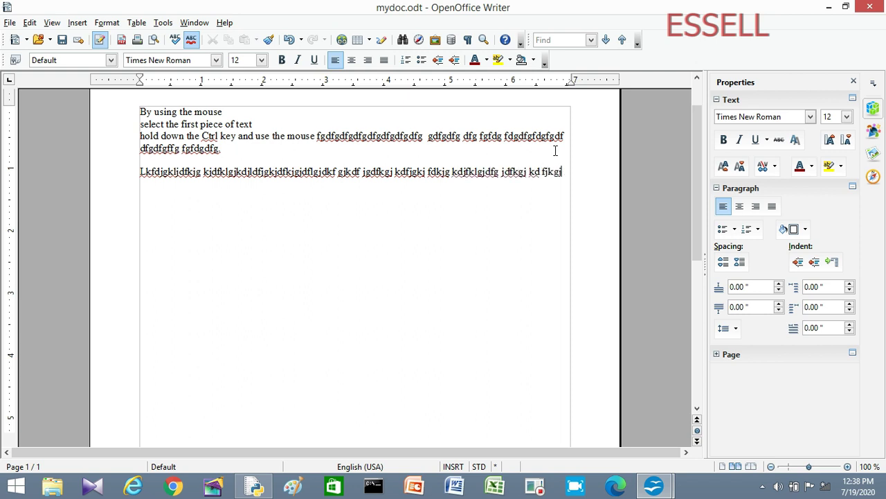
{"action": "type", "text": "dfjgk dd"}
{"action": "key", "text": "Return"}
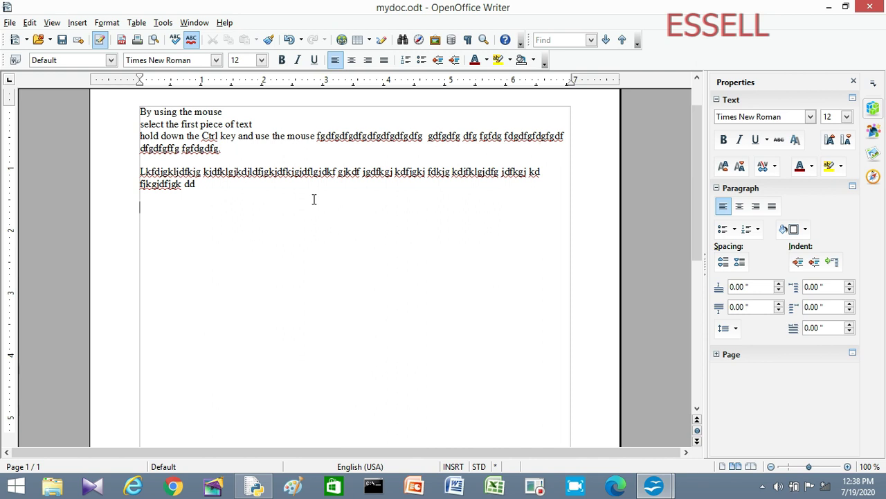
Step: Undo the last five typing steps, then redo once to bring back fjkgjdfjgk
{"action": "left_click", "coordinate": [30, 25]}
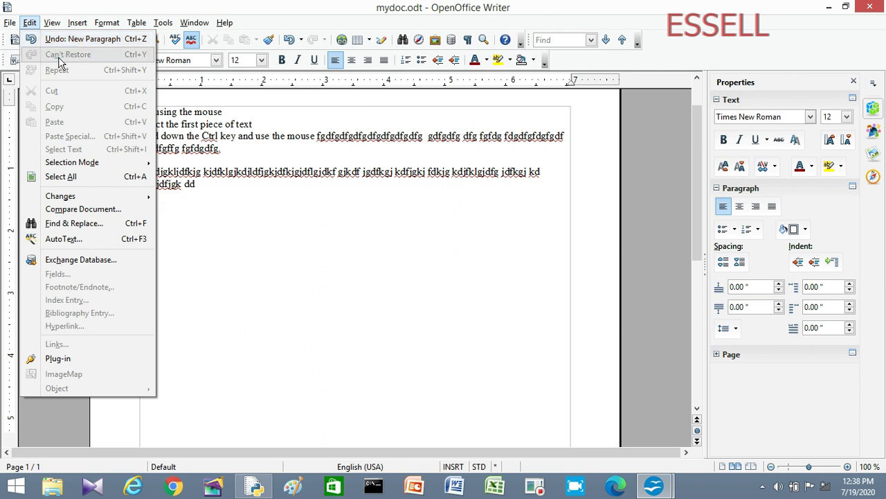
{"action": "left_click", "coordinate": [230, 14]}
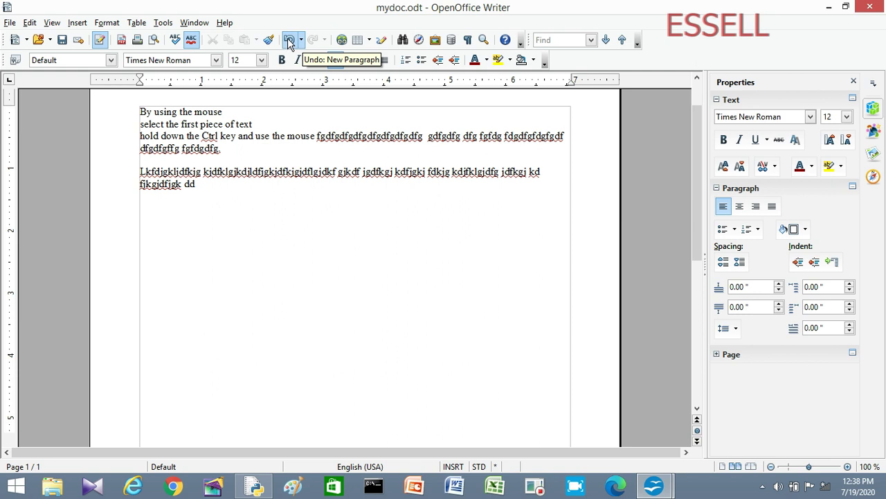
{"action": "left_click", "coordinate": [290, 43]}
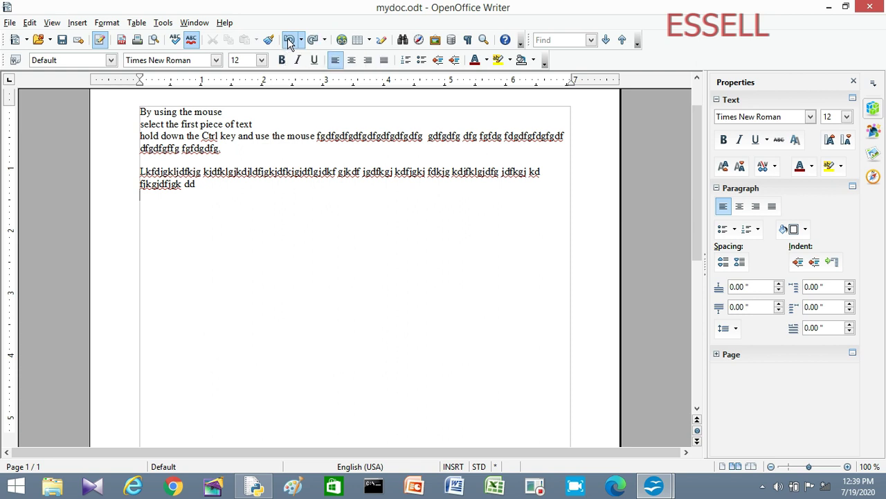
{"action": "left_click", "coordinate": [289, 43]}
{"action": "left_click", "coordinate": [289, 43]}
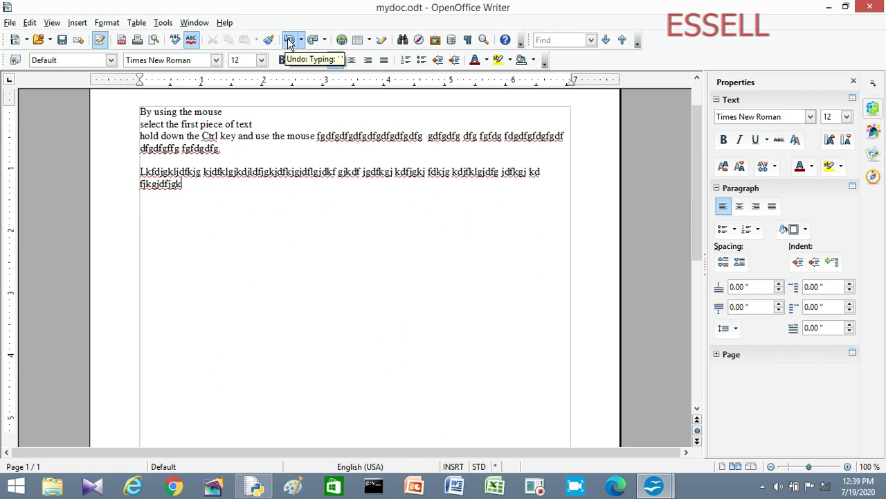
{"action": "left_click", "coordinate": [289, 43]}
{"action": "left_click", "coordinate": [289, 43]}
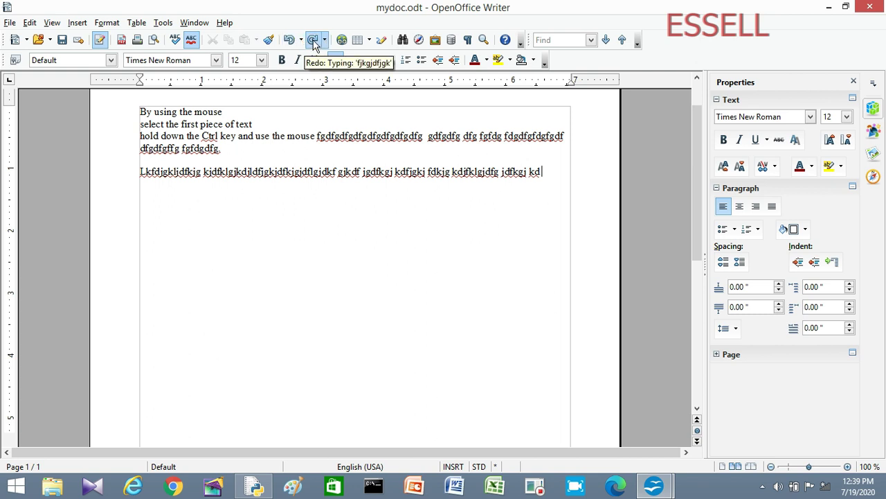
{"action": "left_click", "coordinate": [313, 40]}
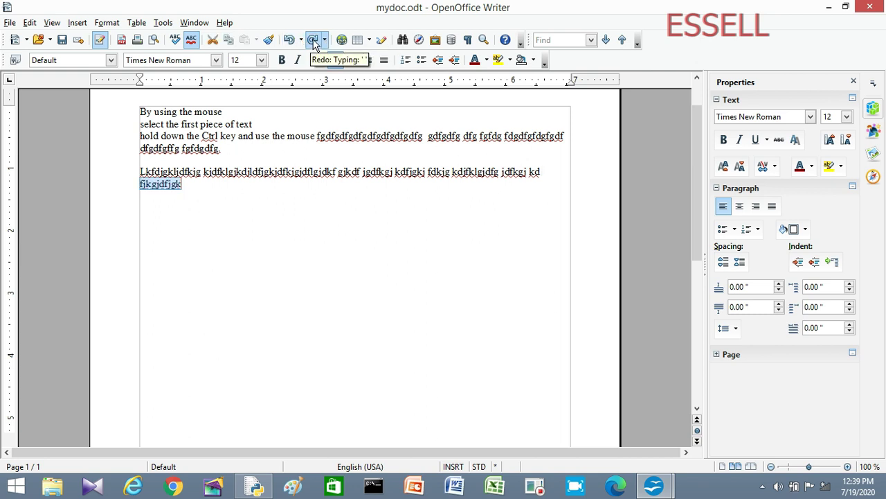
{"action": "left_click", "coordinate": [195, 184]}
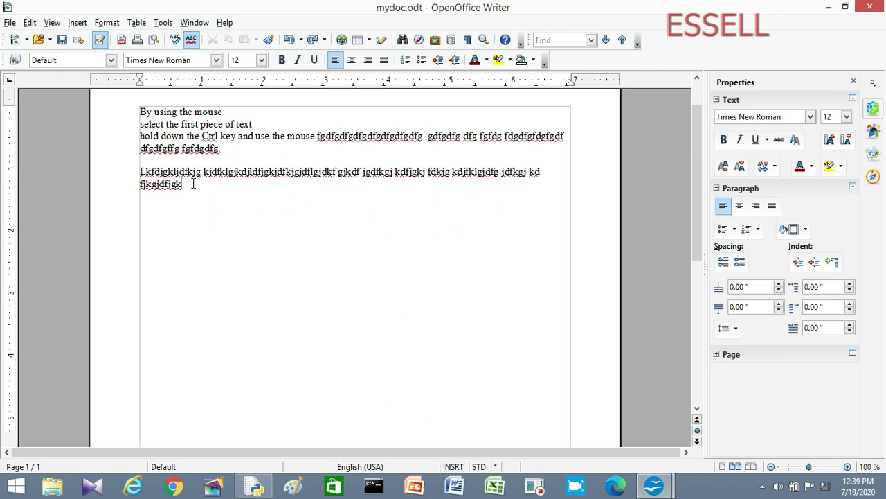
Step: Add a new line after the filler paragraph and double-click to select the word mouse
{"action": "key", "text": "Return"}
{"action": "left_click", "coordinate": [199, 111]}
{"action": "double_click", "coordinate": [199, 111]}
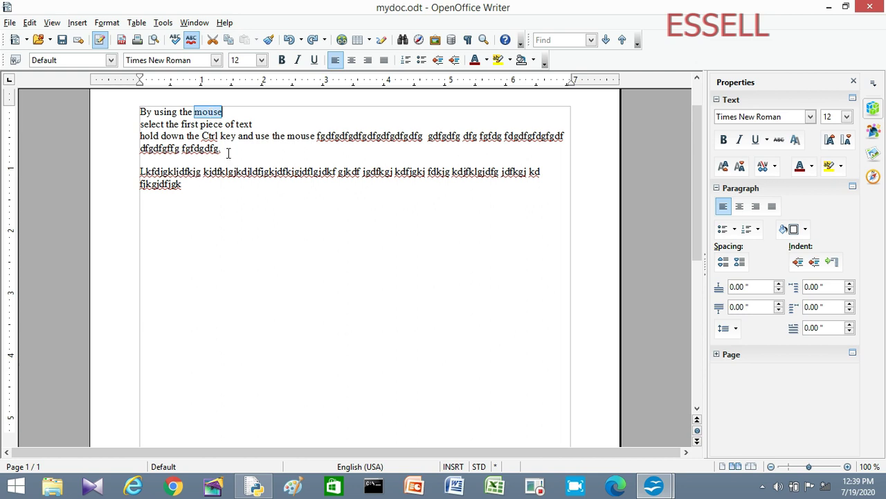
{"action": "left_click", "coordinate": [207, 114]}
{"action": "double_click", "coordinate": [206, 112]}
Step: Alternate triple- and double-clicks, ending with the whole line 'By using the mouse' selected
{"action": "triple_click", "coordinate": [208, 125]}
{"action": "double_click", "coordinate": [198, 113]}
{"action": "triple_click", "coordinate": [197, 114]}
{"action": "double_click", "coordinate": [197, 114]}
{"action": "triple_click", "coordinate": [197, 114]}
{"action": "double_click", "coordinate": [197, 114]}
{"action": "triple_click", "coordinate": [205, 113]}
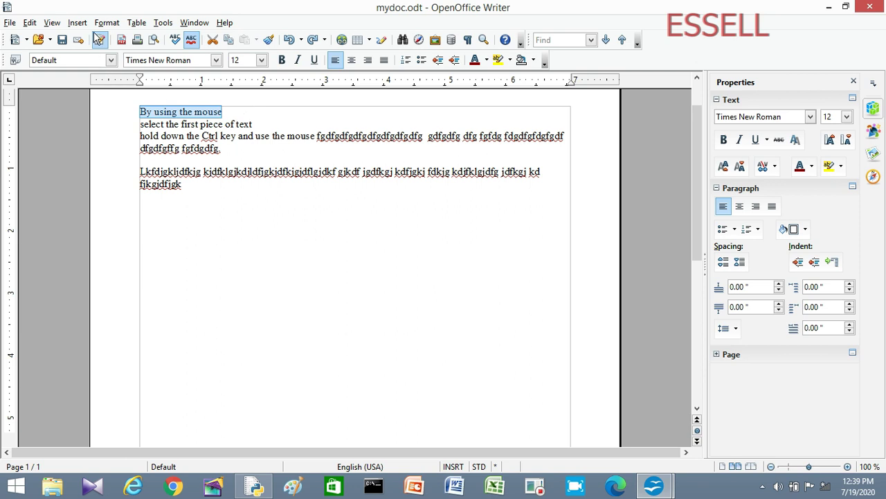
{"action": "left_click", "coordinate": [32, 23]}
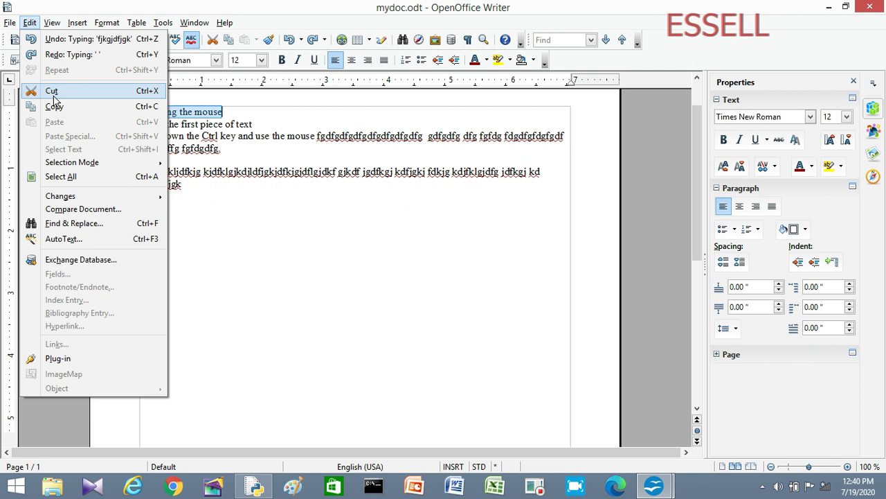
Step: Copy the line 'By using the mouse' with Edit > Copy
{"action": "left_click", "coordinate": [54, 106]}
{"action": "left_click", "coordinate": [223, 112]}
{"action": "left_click_drag", "start_coordinate": [232, 115], "coordinate": [135, 115]}
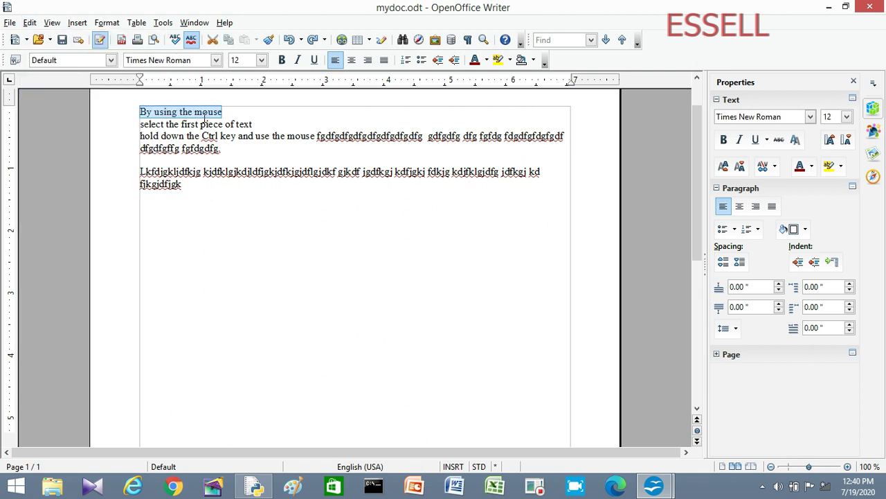
{"action": "left_click", "coordinate": [30, 22]}
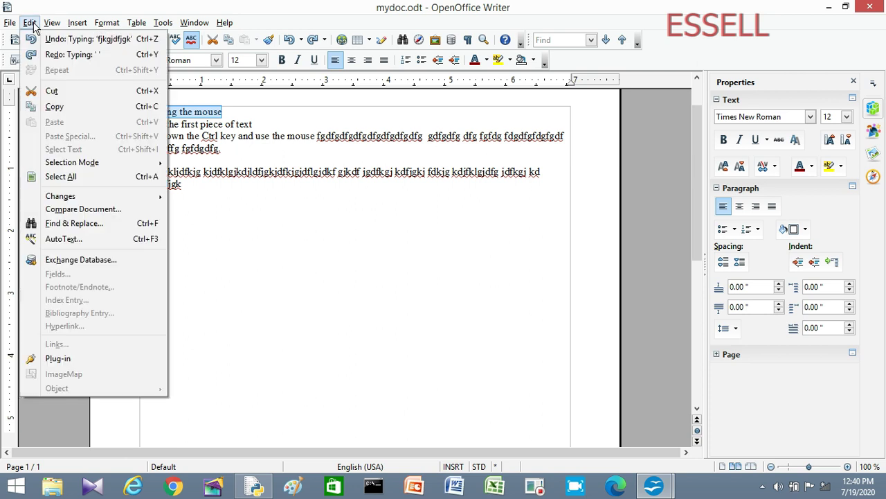
{"action": "left_click", "coordinate": [53, 106]}
Step: Paste the copied line after a blank line below the filler paragraph
{"action": "left_click", "coordinate": [190, 184]}
{"action": "key", "text": "Return"}
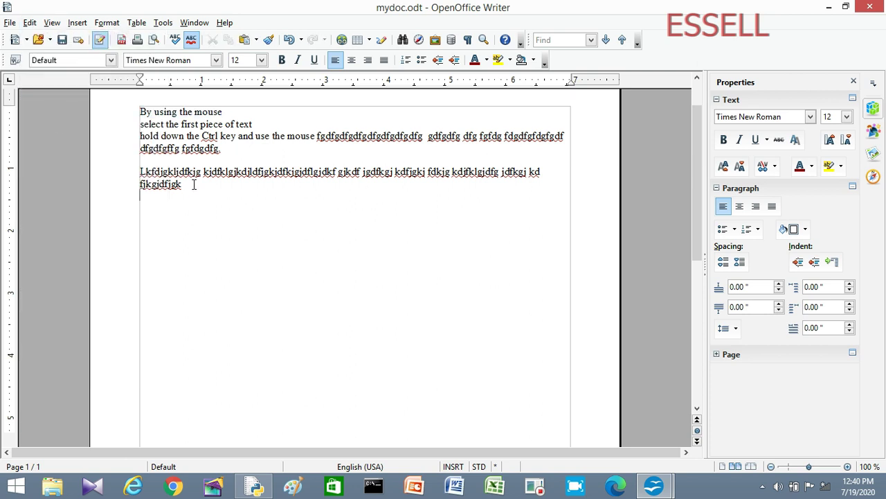
{"action": "key", "text": "Return"}
{"action": "left_click", "coordinate": [30, 22]}
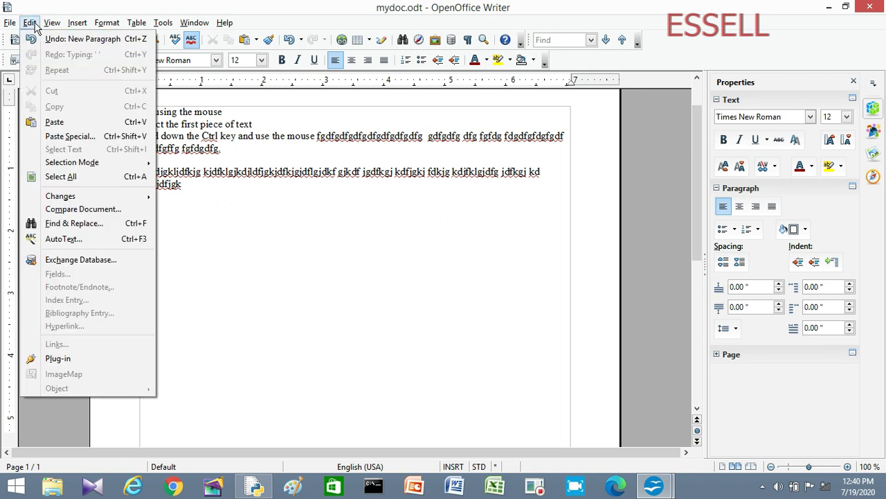
{"action": "left_click", "coordinate": [55, 121]}
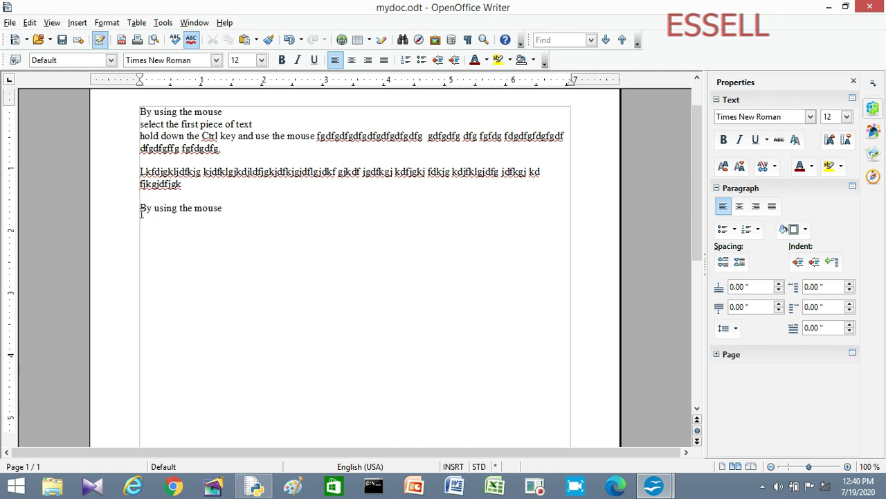
Step: Cut the word 'piece' from line two and paste it after 'By using the mouse'
{"action": "key", "text": "Return"}
{"action": "double_click", "coordinate": [214, 125]}
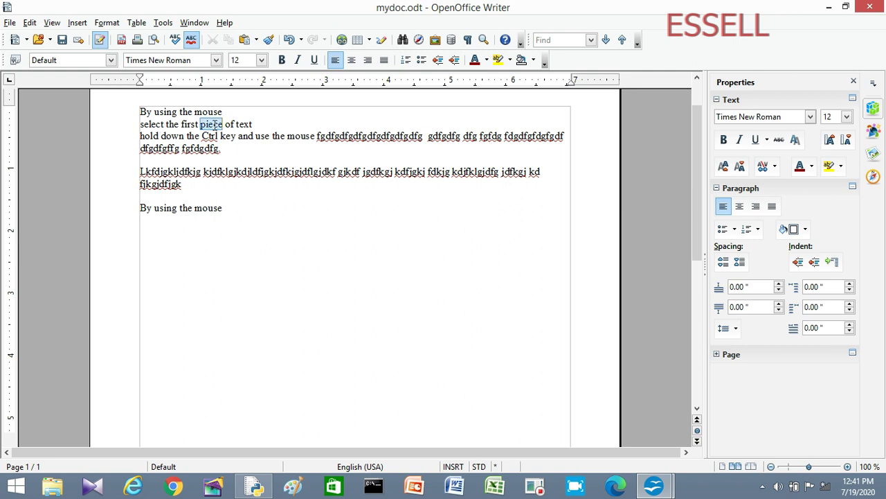
{"action": "left_click", "coordinate": [50, 25]}
{"action": "mouse_move", "coordinate": [30, 22]}
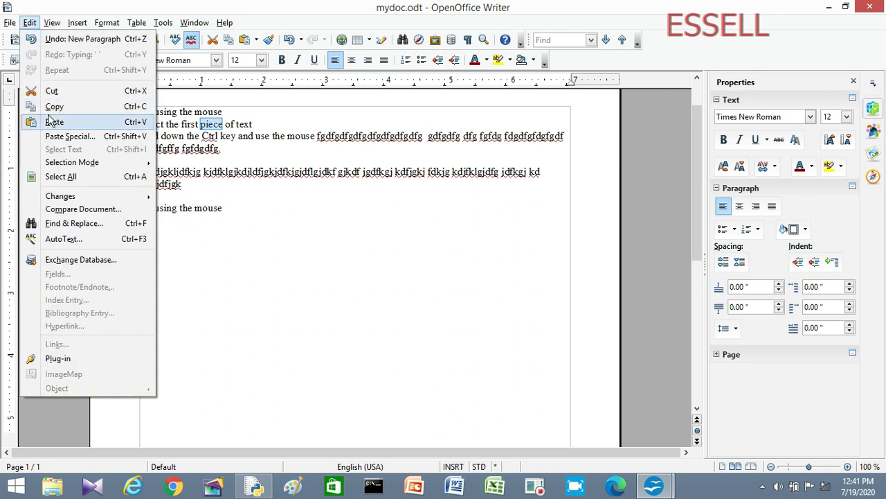
{"action": "left_click", "coordinate": [53, 93]}
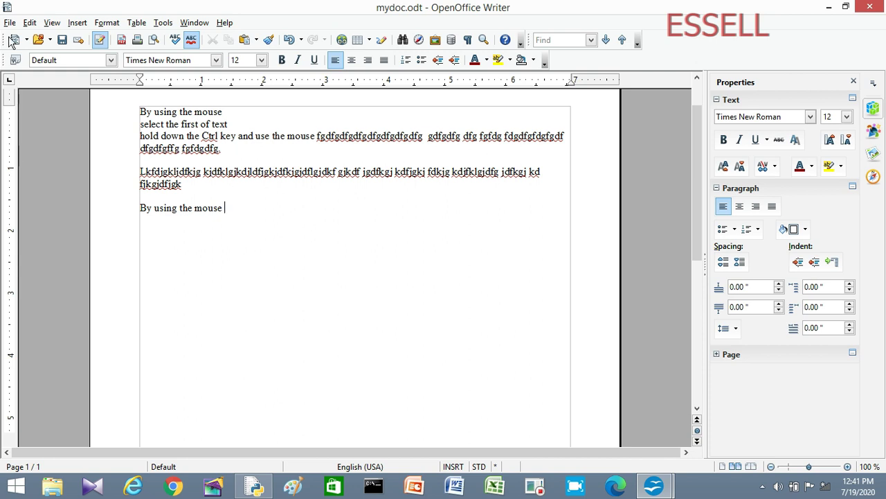
{"action": "left_click", "coordinate": [29, 22]}
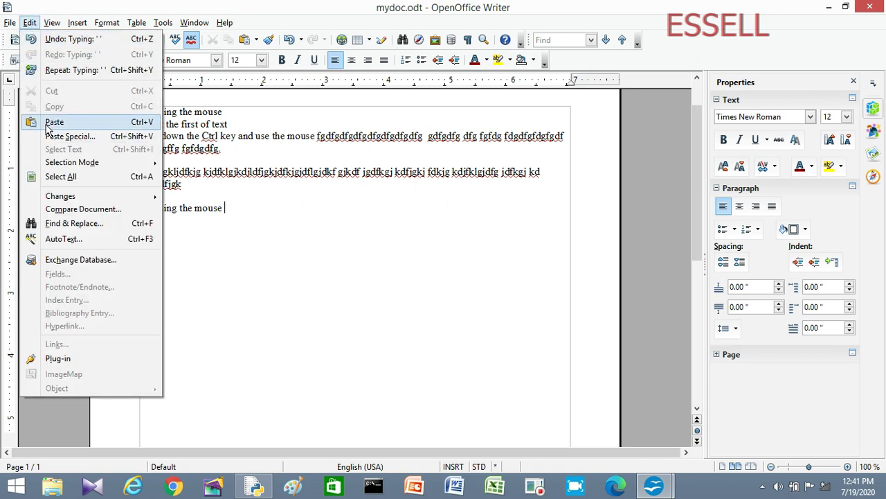
{"action": "left_click", "coordinate": [54, 121]}
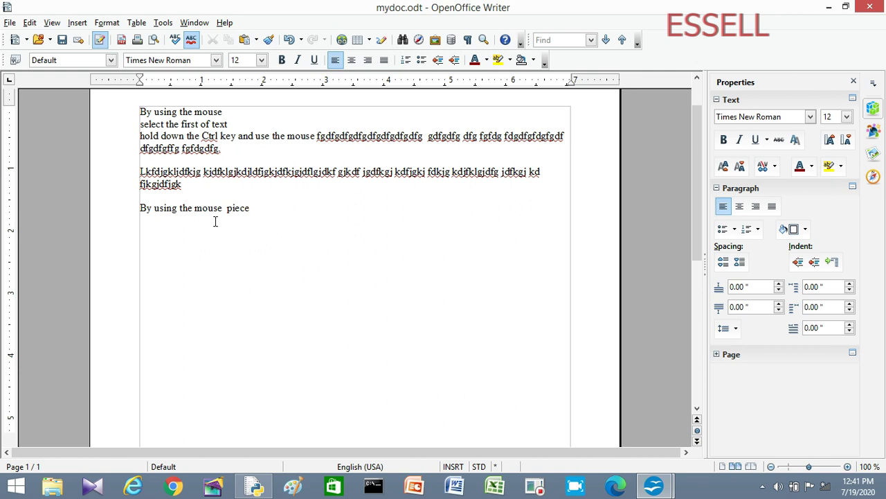
{"action": "double_click", "coordinate": [209, 111]}
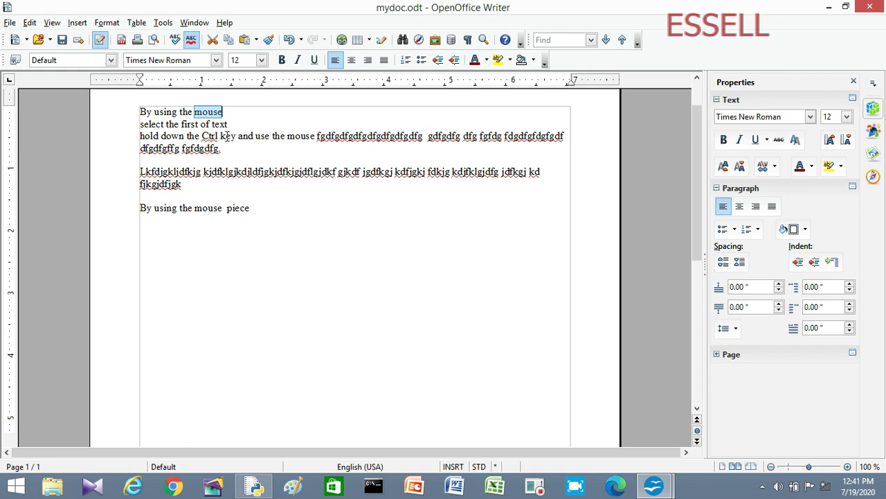
Step: Select and deselect the Ctrl-key paragraph, then extend the filler text to end 'fsd fds fsd.' plus blank lines
{"action": "triple_click", "coordinate": [227, 136]}
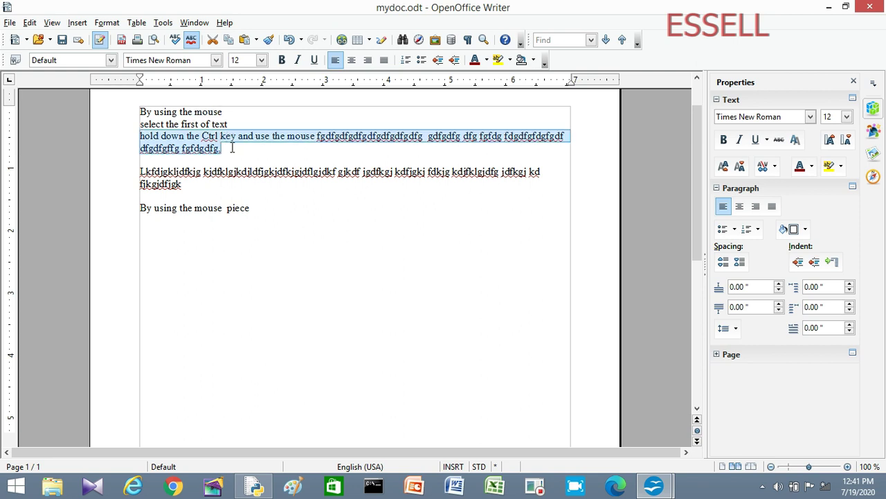
{"action": "left_click", "coordinate": [233, 142]}
{"action": "left_click", "coordinate": [198, 183]}
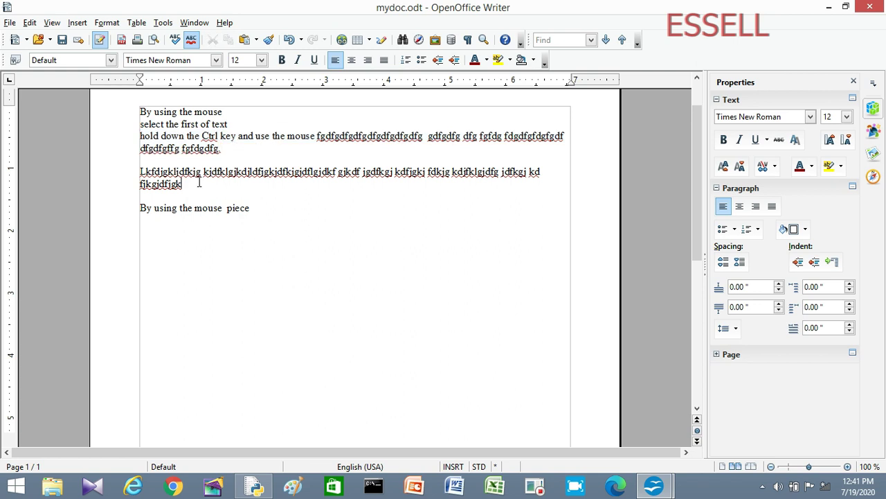
{"action": "type", "text": ". Dskjjsd kfjksdjkfjskdljf kj"}
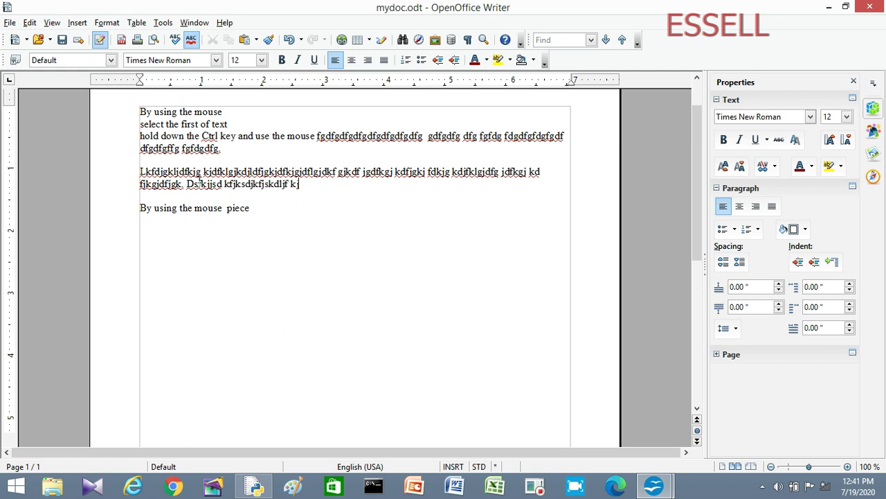
{"action": "type", "text": "sdfkjksdjkfjskjdfkjsdfjsdkfj k"}
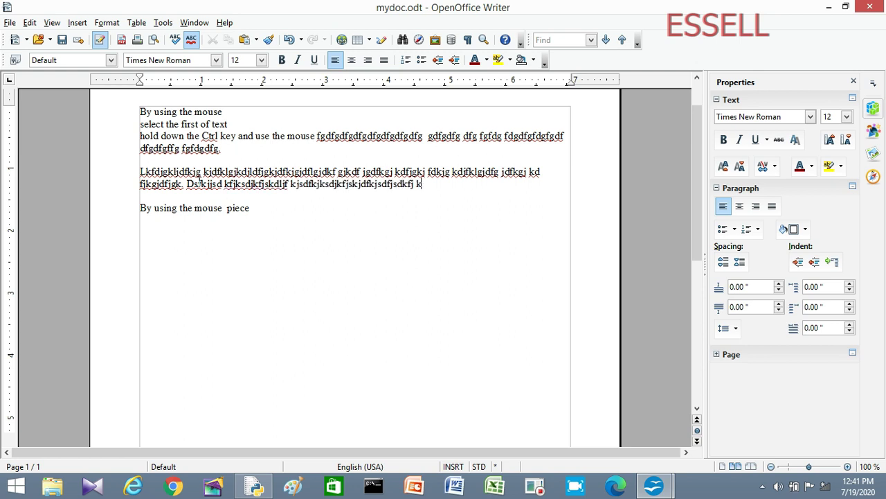
{"action": "type", "text": "sdjfjksdklf skdj kfsdkj fsjdkfjsjdf"}
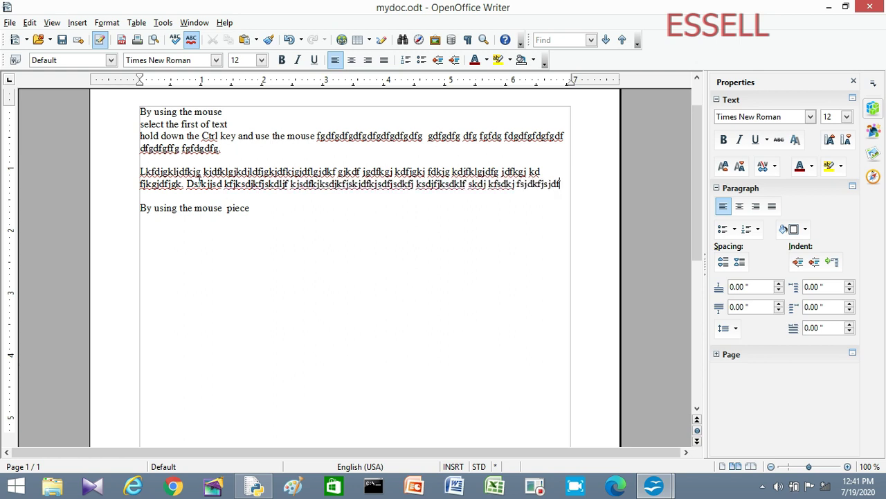
{"action": "type", "text": " fsd fds fsd"}
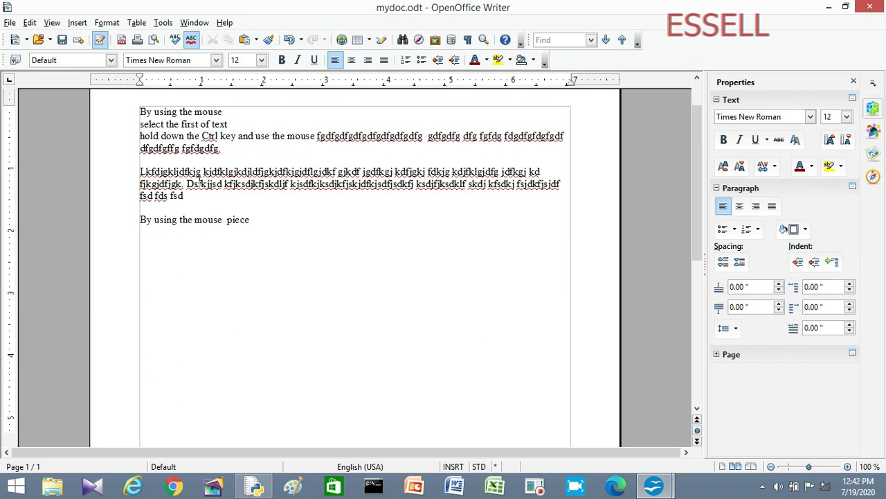
{"action": "key", "text": "Return"}
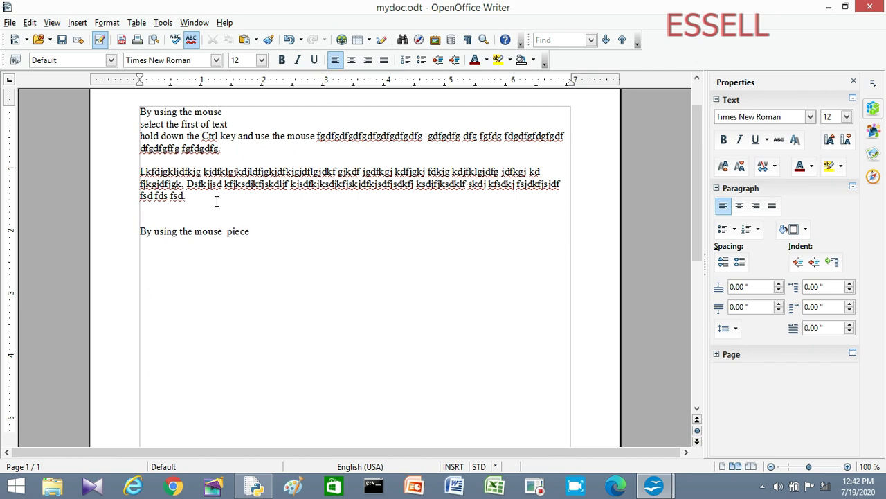
{"action": "key", "text": "Return"}
{"action": "key", "text": "Return"}
{"action": "key", "text": "Return"}
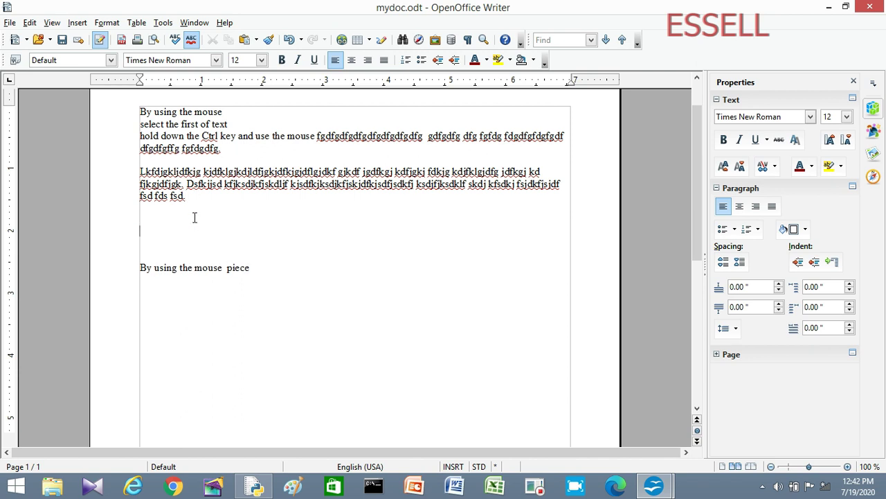
Step: Open OpenOffice Help at the 'general shortcuts' index entry
{"action": "left_click", "coordinate": [224, 22]}
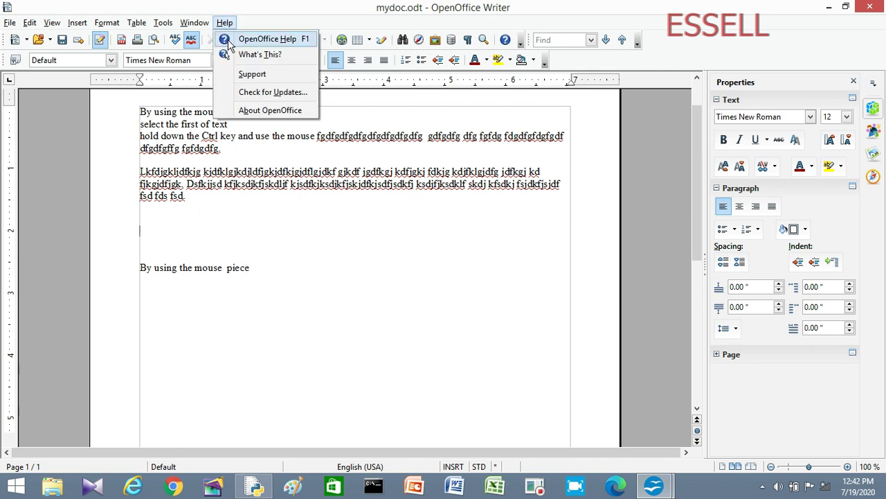
{"action": "left_click", "coordinate": [267, 39]}
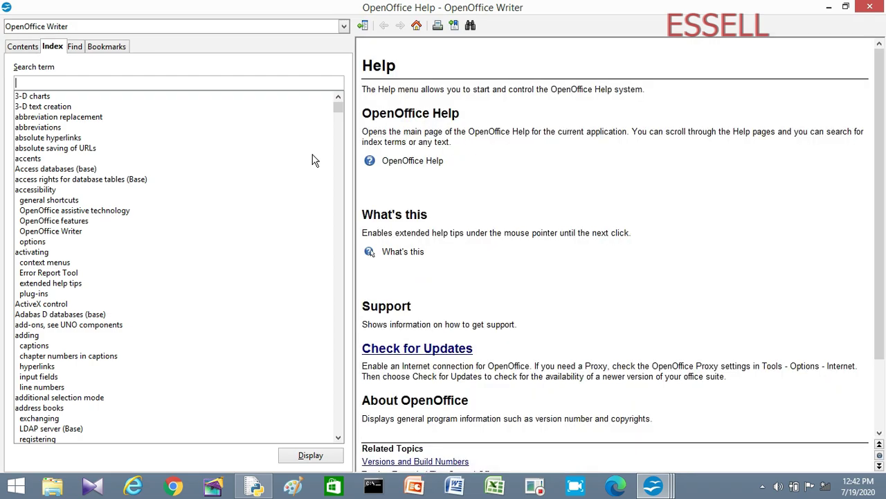
{"action": "double_click", "coordinate": [113, 198]}
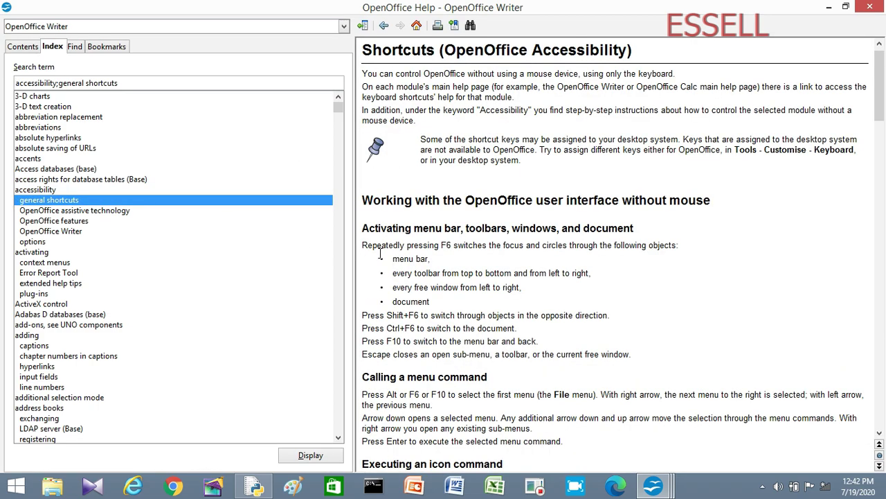
{"action": "scroll", "coordinate": [369, 252], "scroll_direction": "down", "scroll_amount": 5}
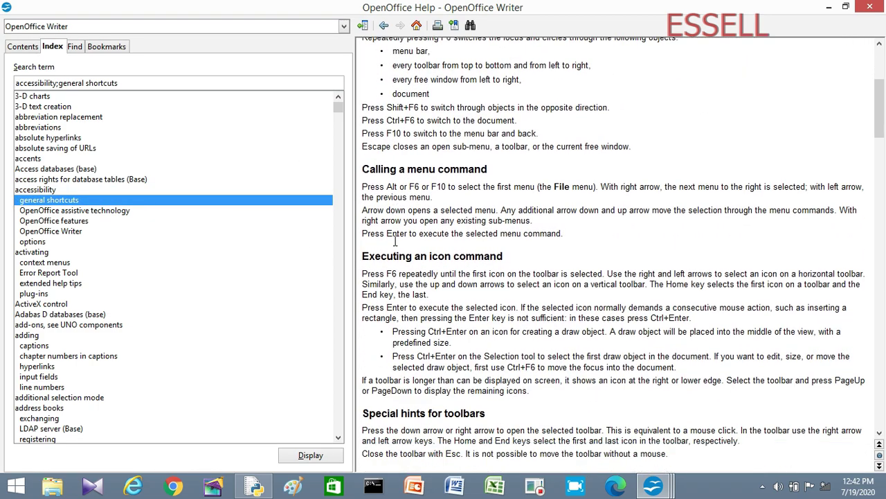
Step: Copy the help paragraph on executing an icon command and close Help
{"action": "left_click_drag", "start_coordinate": [362, 274], "coordinate": [657, 298]}
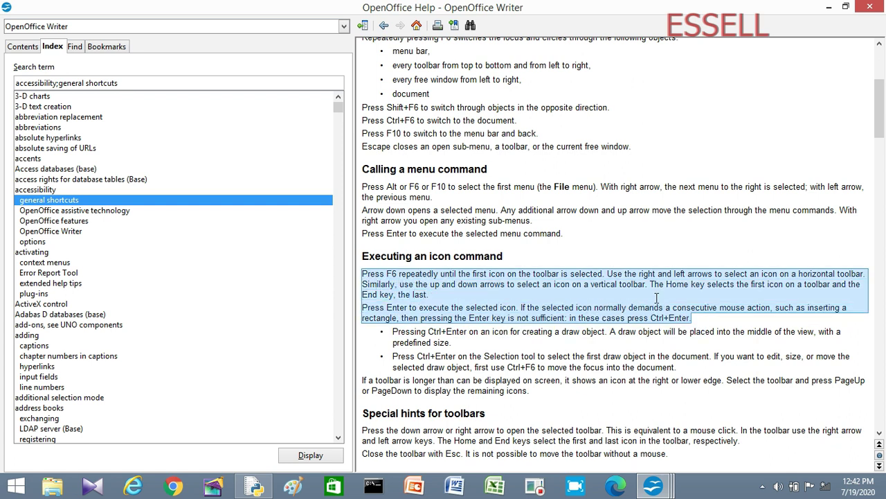
{"action": "right_click", "coordinate": [657, 297]}
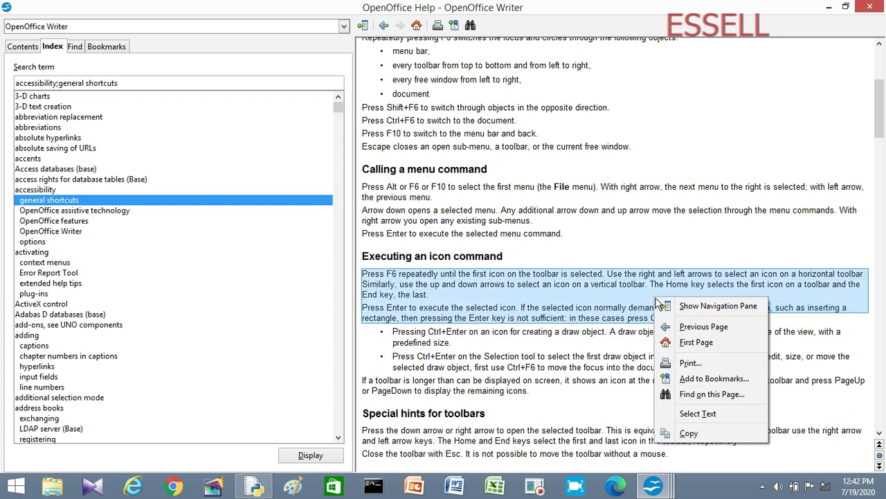
{"action": "left_click", "coordinate": [690, 432]}
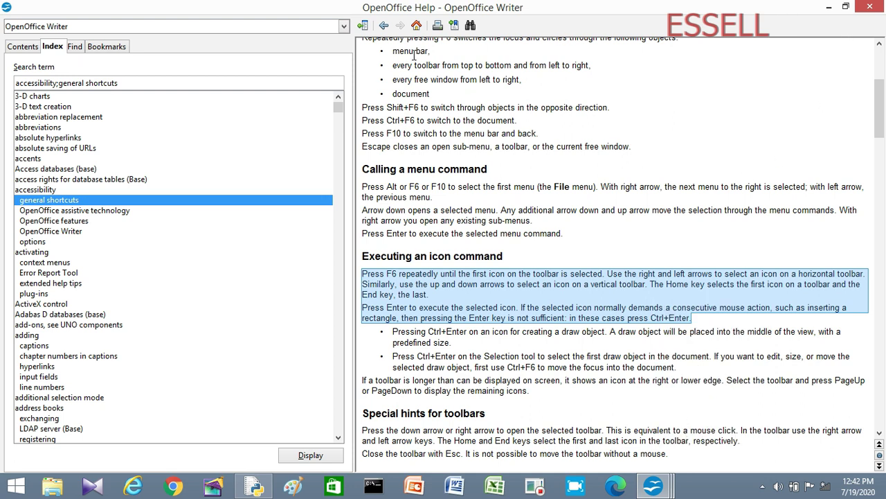
{"action": "left_click", "coordinate": [870, 7]}
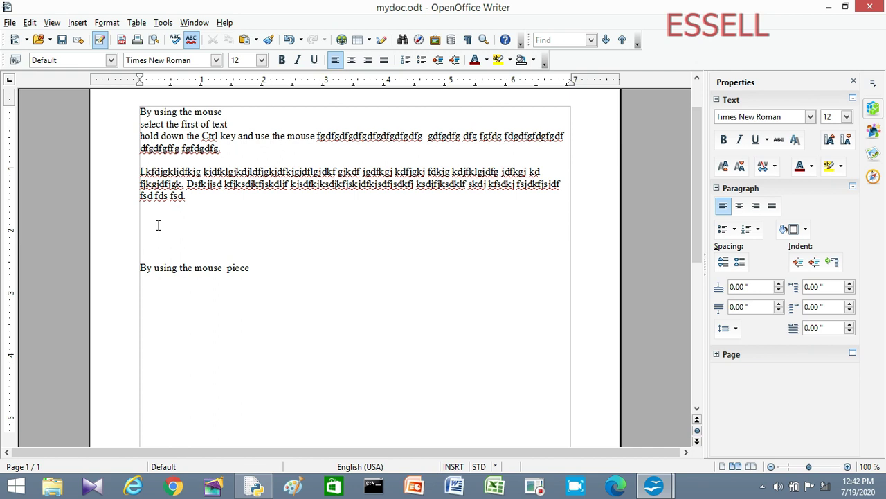
Step: Paste the copied help text on the empty line and try selecting its lines
{"action": "key", "text": "ctrl+v"}
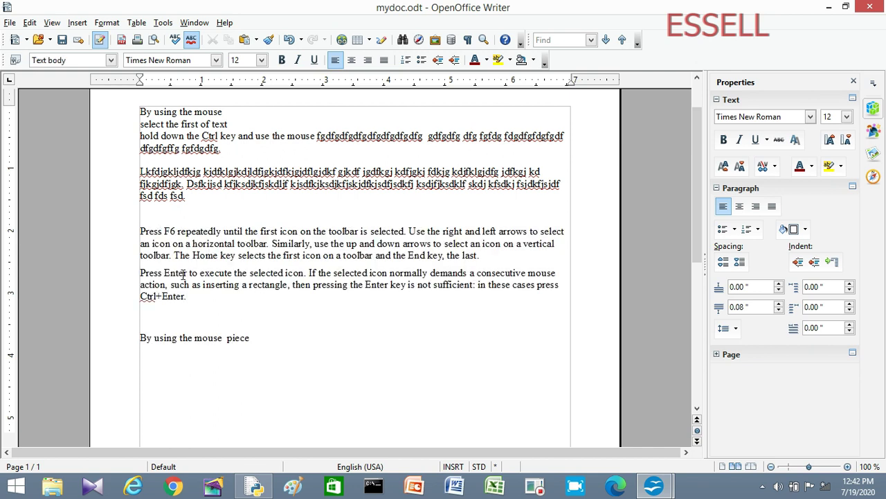
{"action": "left_click", "coordinate": [141, 232]}
{"action": "left_click_drag", "start_coordinate": [460, 255], "coordinate": [192, 230]}
{"action": "left_click", "coordinate": [187, 232]}
Step: Practise selecting the 'Press F6' sentence, its whole paragraph, then the entire document with Ctrl+A
{"action": "left_click_drag", "start_coordinate": [409, 231], "coordinate": [138, 234]}
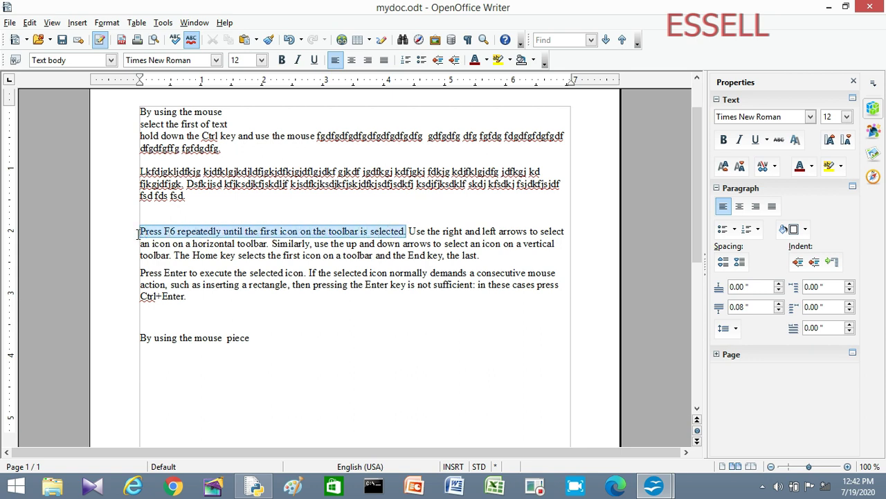
{"action": "left_click", "coordinate": [187, 247]}
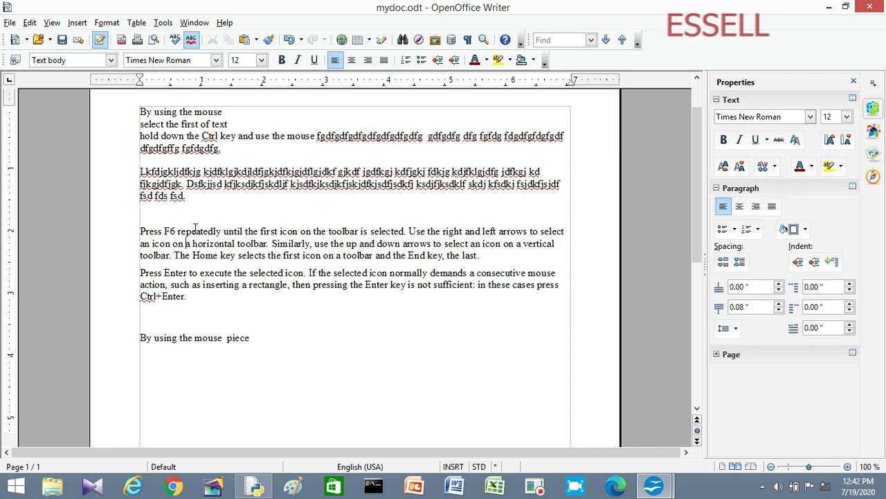
{"action": "triple_click", "coordinate": [197, 231]}
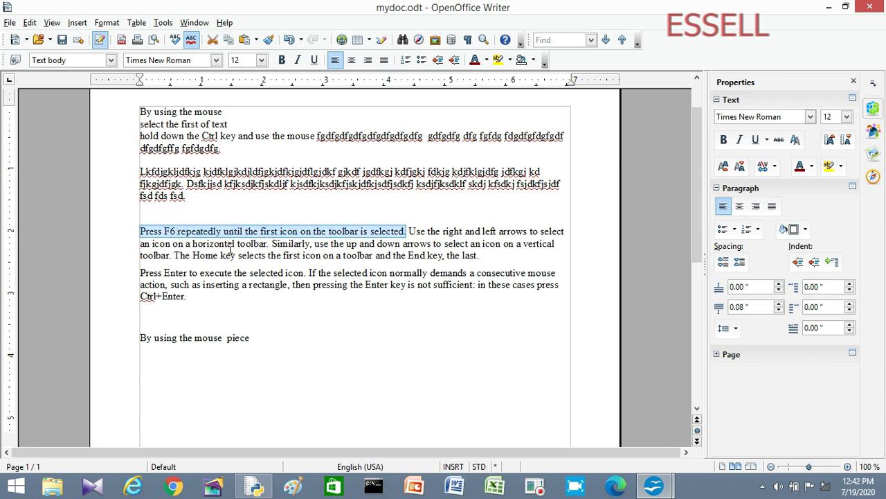
{"action": "left_click", "coordinate": [229, 248]}
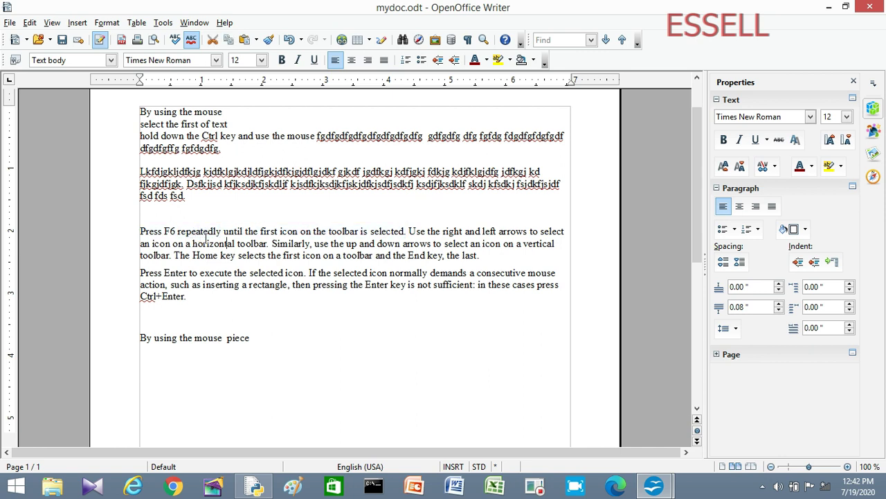
{"action": "triple_click", "coordinate": [291, 243]}
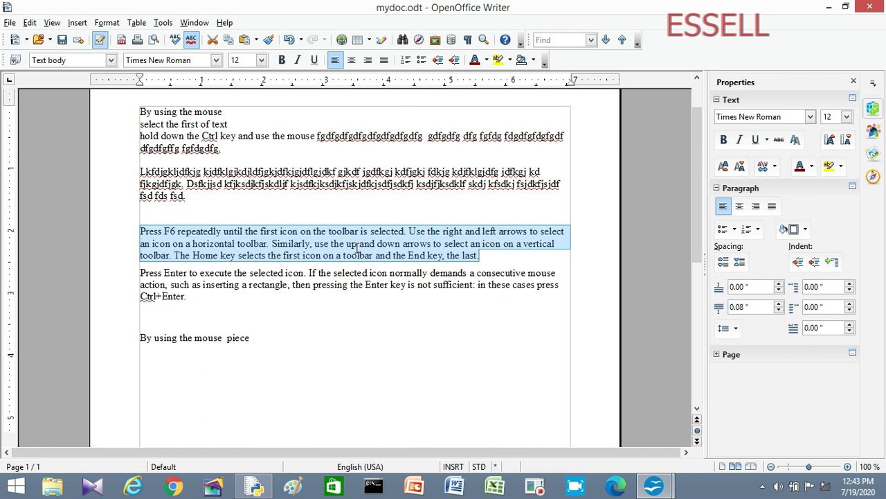
{"action": "left_click", "coordinate": [350, 272]}
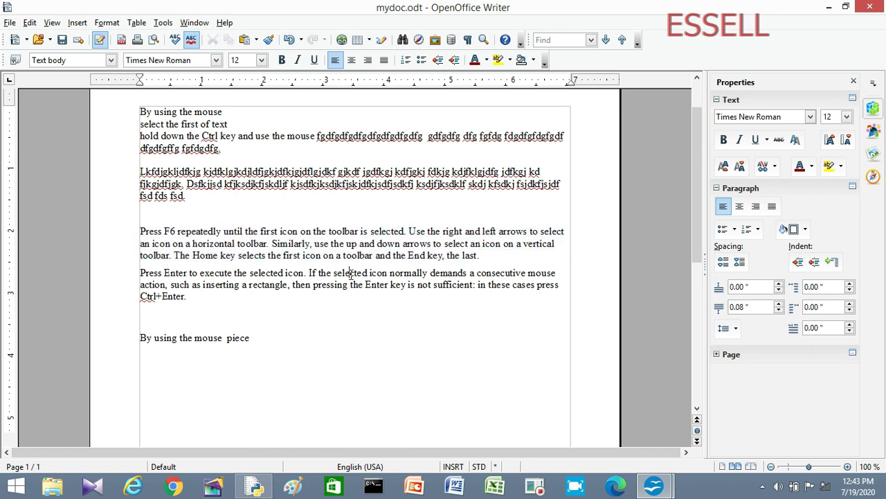
{"action": "key", "text": "ctrl+a"}
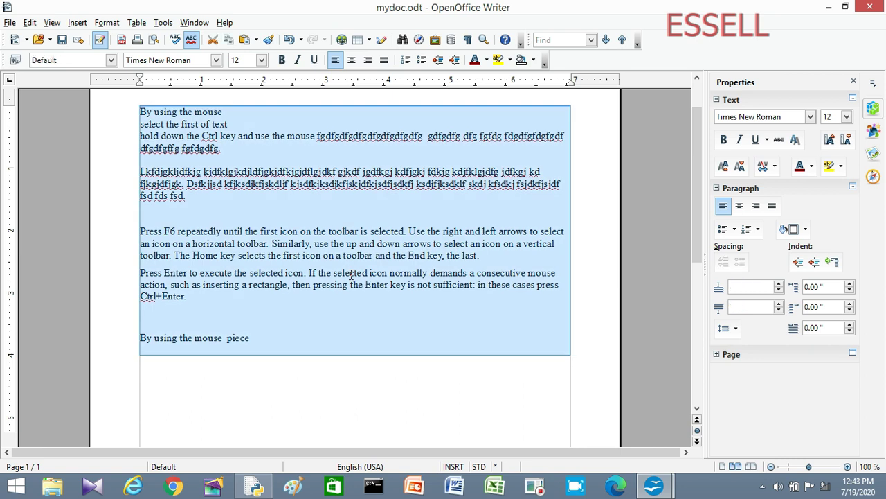
{"action": "left_click", "coordinate": [418, 282]}
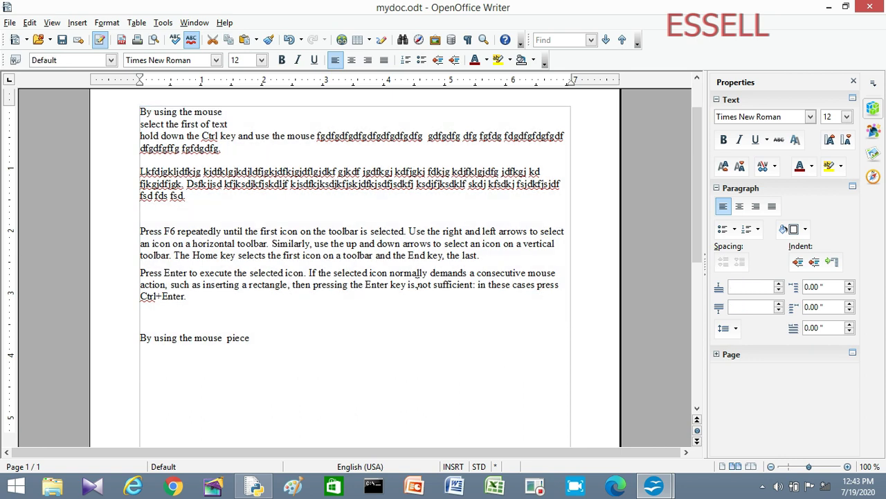